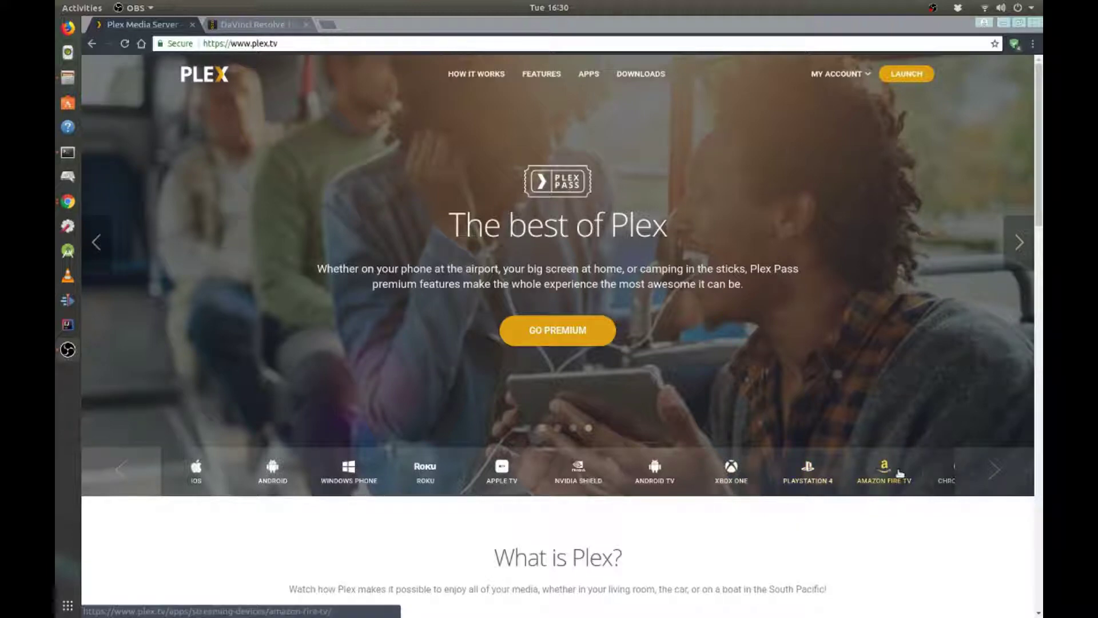
Step: Browse forward and back through the supported devices carousel on plex.tv
click(990, 476)
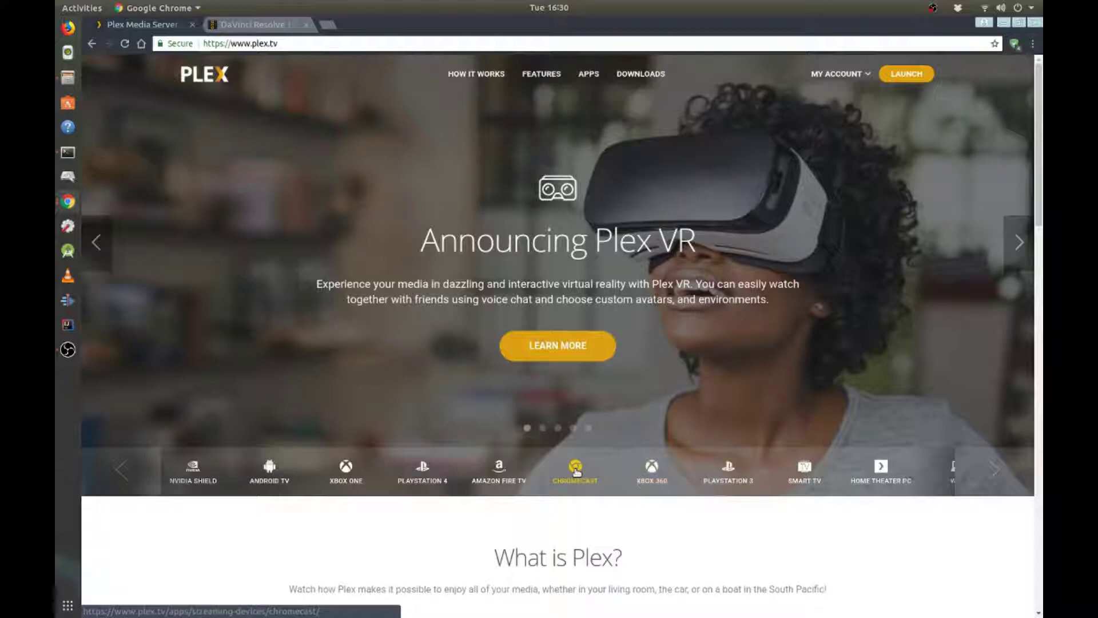
click(994, 469)
click(994, 469)
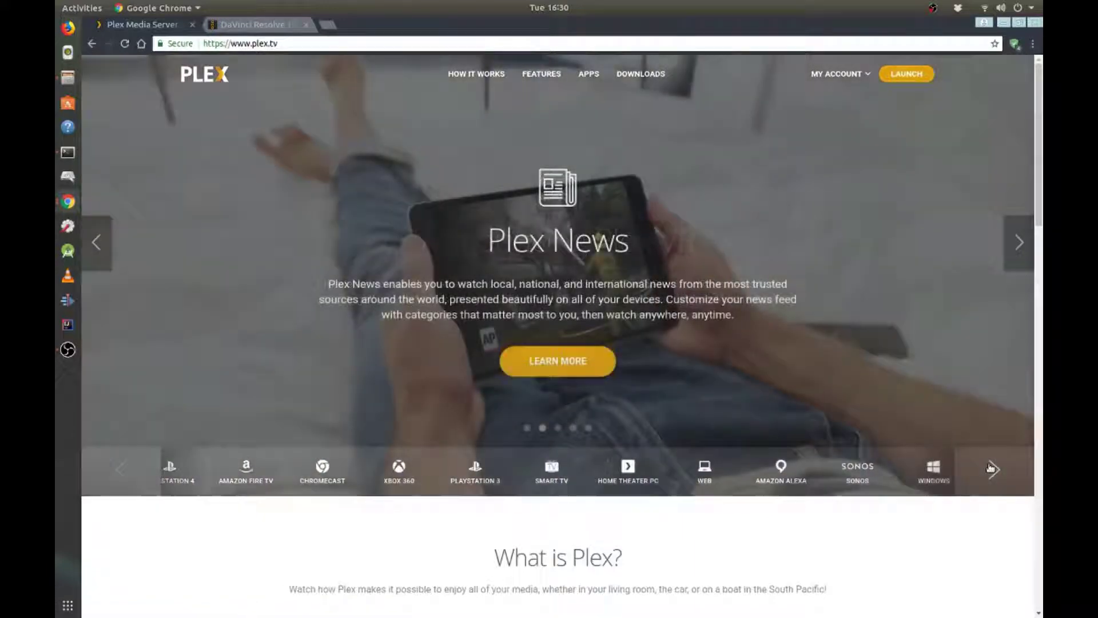
click(993, 469)
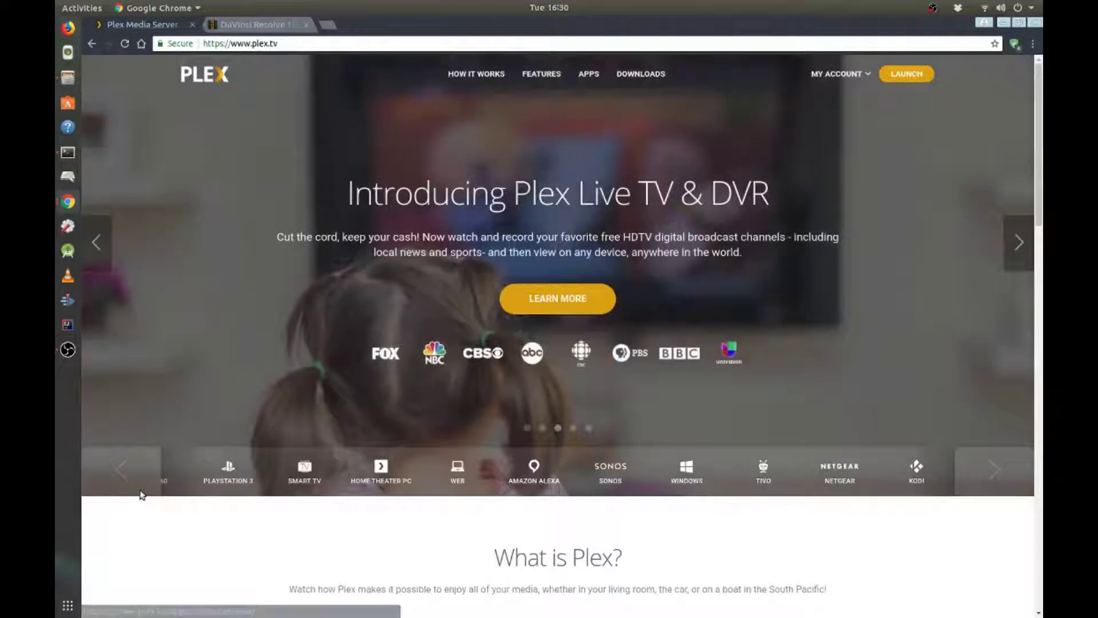
click(122, 470)
click(122, 470)
click(122, 471)
click(122, 470)
click(122, 470)
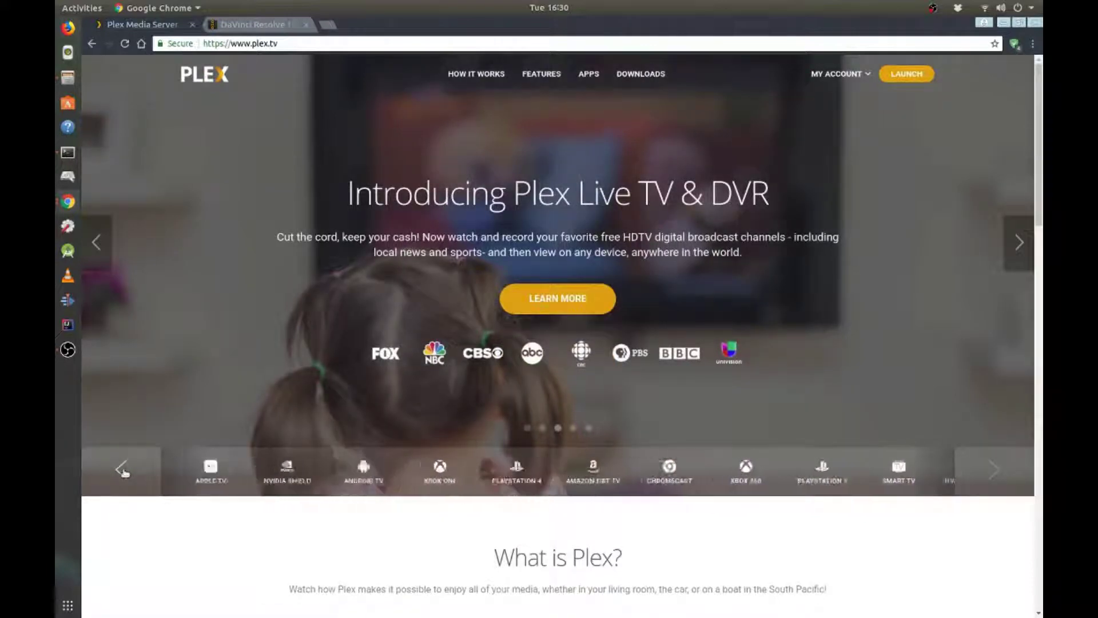
click(121, 470)
click(122, 470)
click(122, 470)
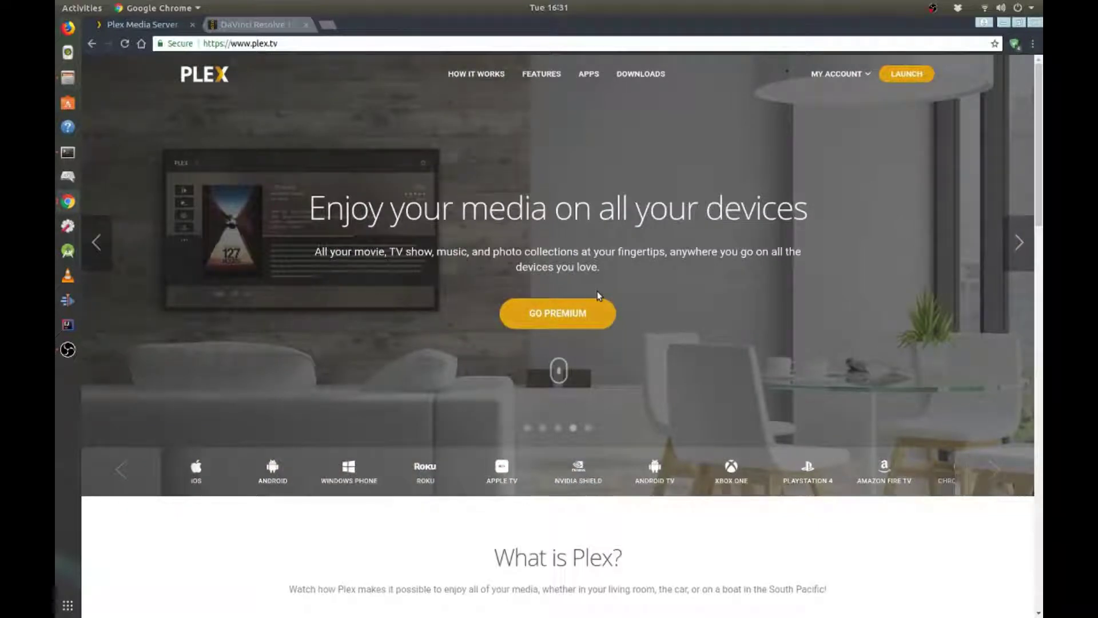
Step: Download the Linux Plex Media Server package for Ubuntu 64-bit from the Downloads page
click(654, 82)
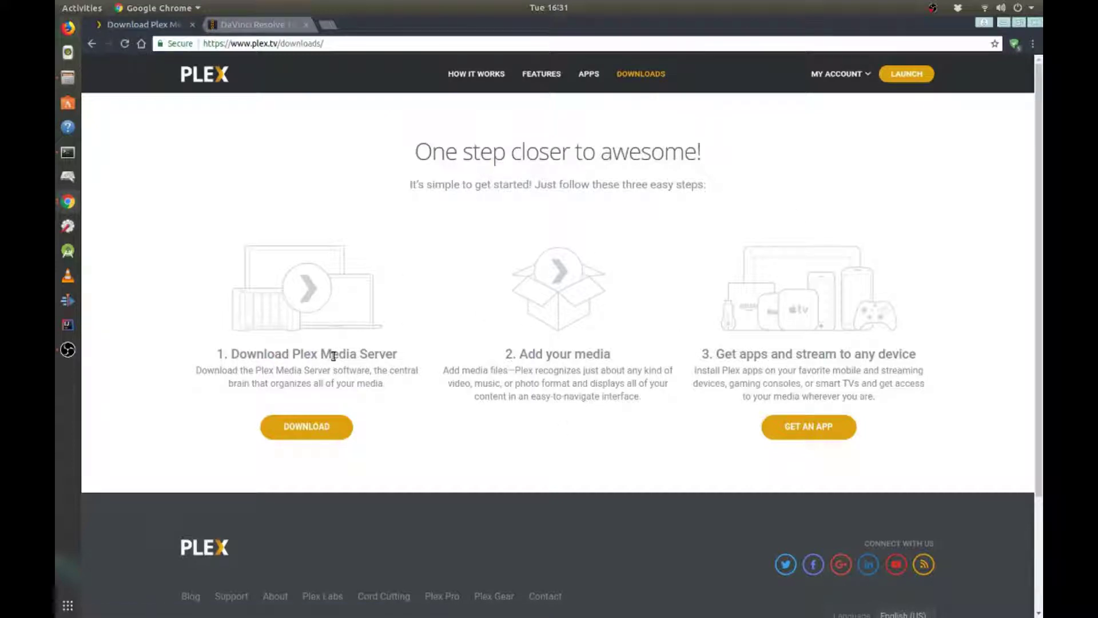
click(330, 427)
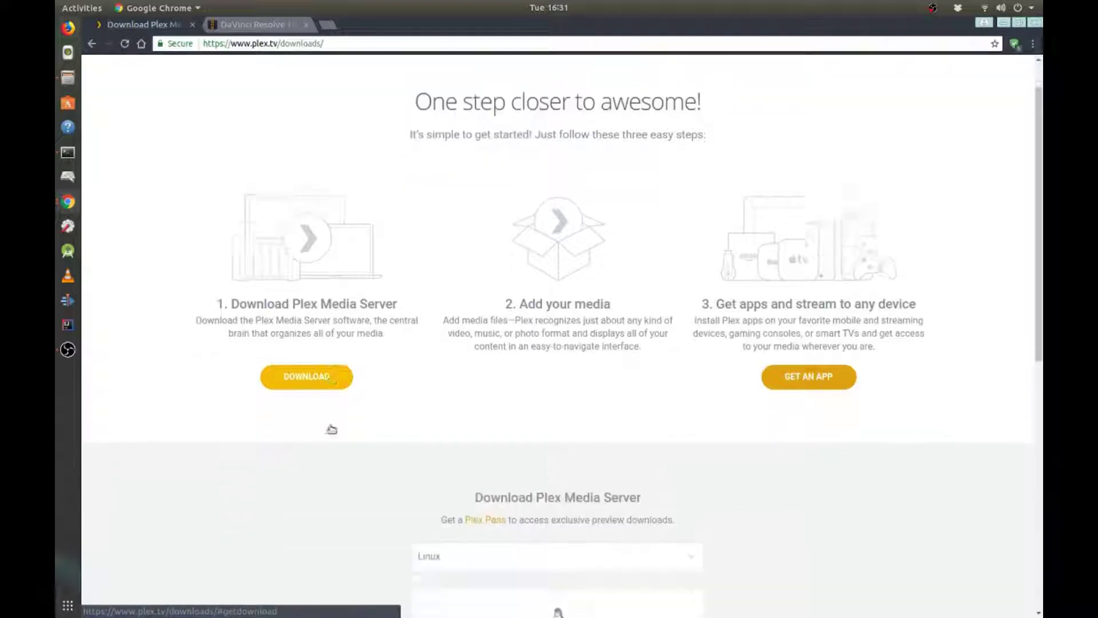
click(688, 179)
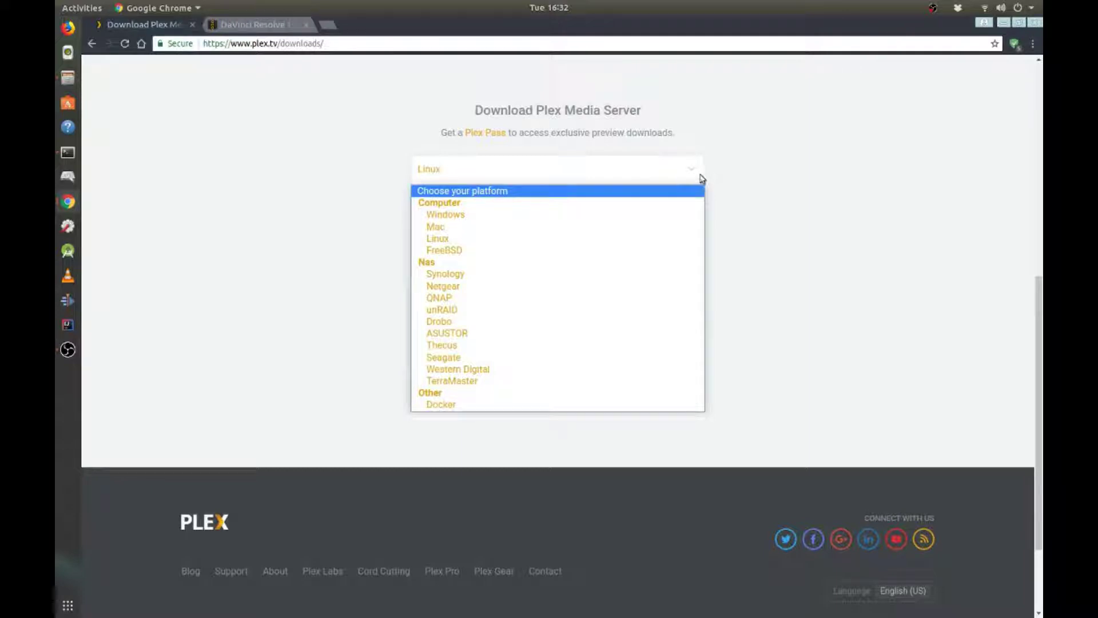
click(735, 173)
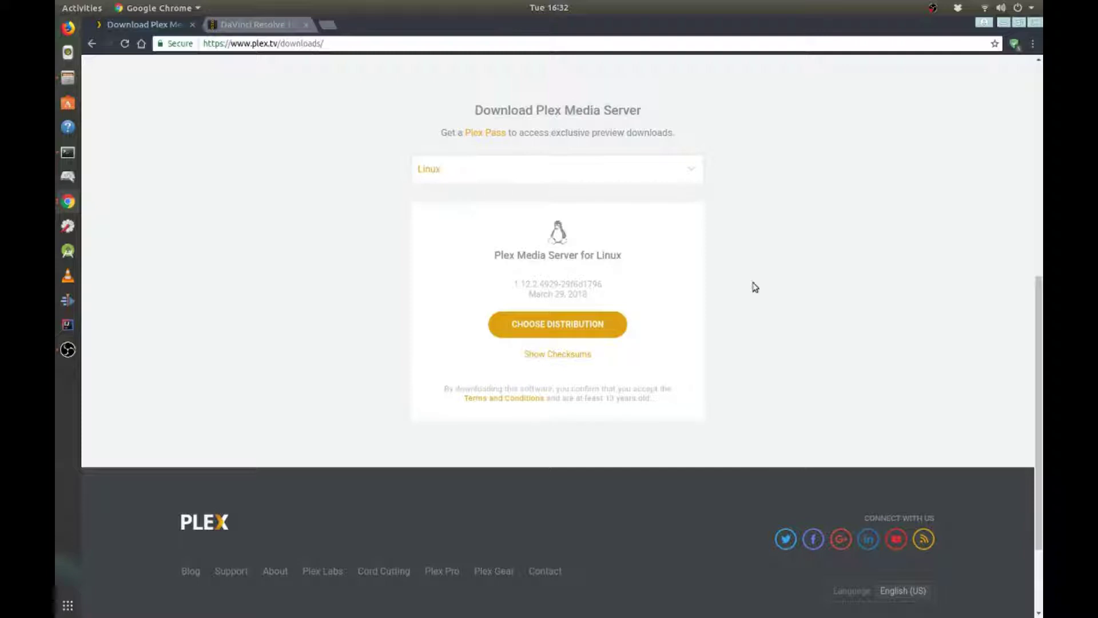
click(593, 325)
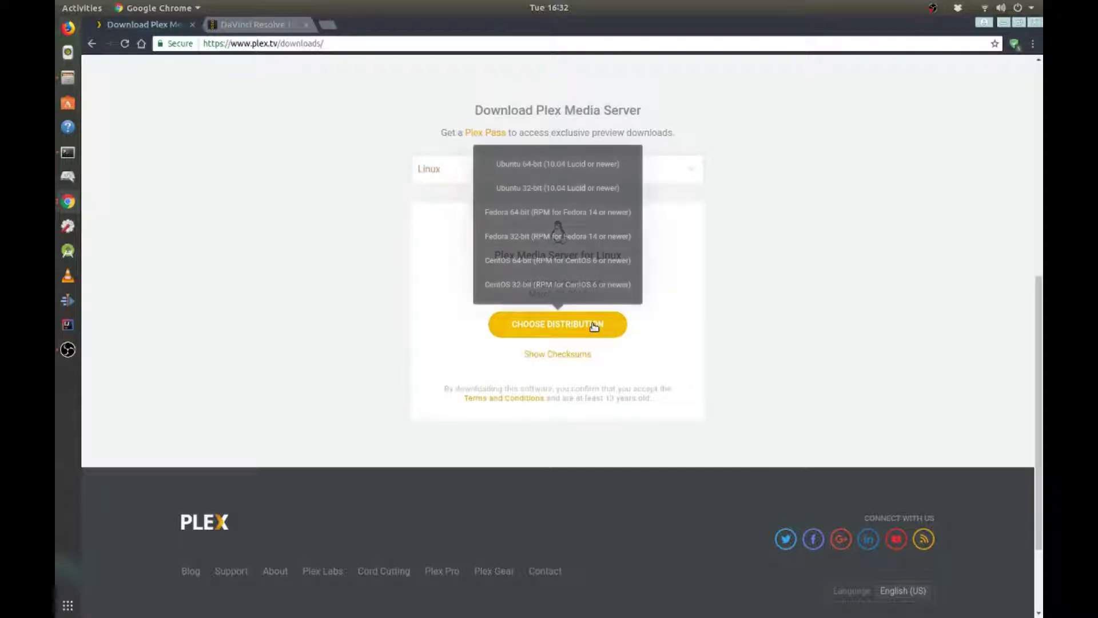
click(532, 166)
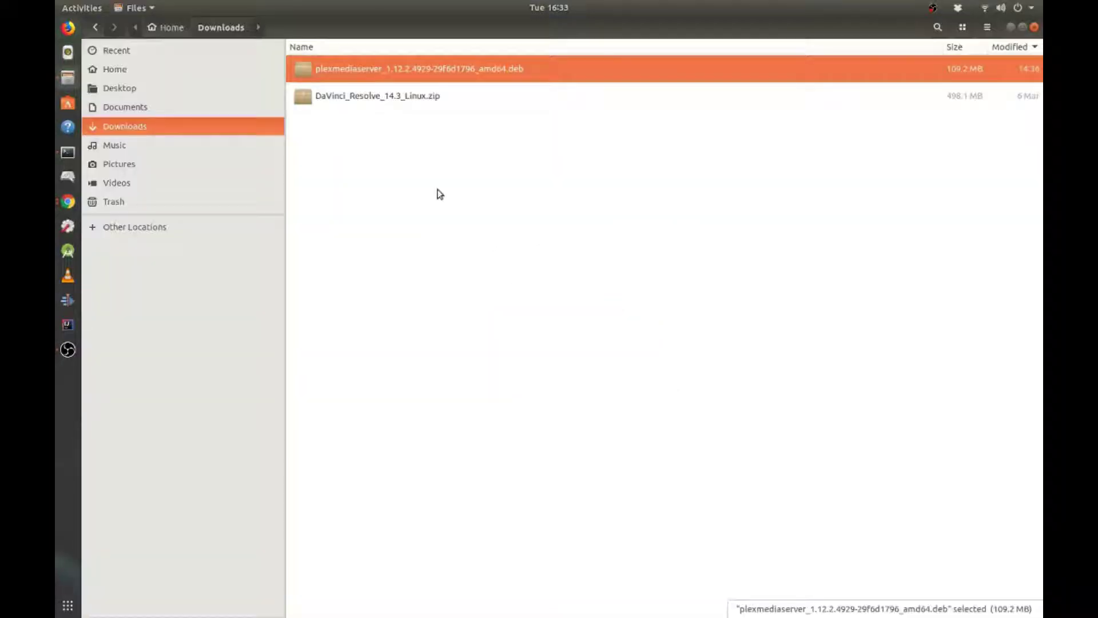
Step: Open plexmediaserver_1.12.2.4929-29f6d1796_amd64.deb from the Downloads folder in Ubuntu Software
click(357, 96)
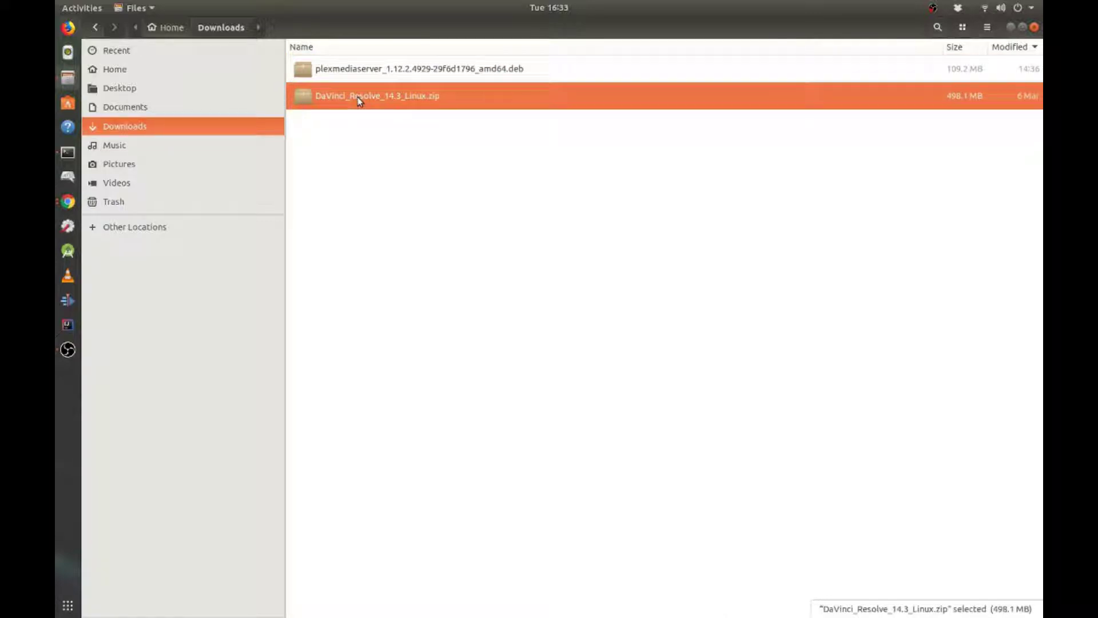
double_click(382, 73)
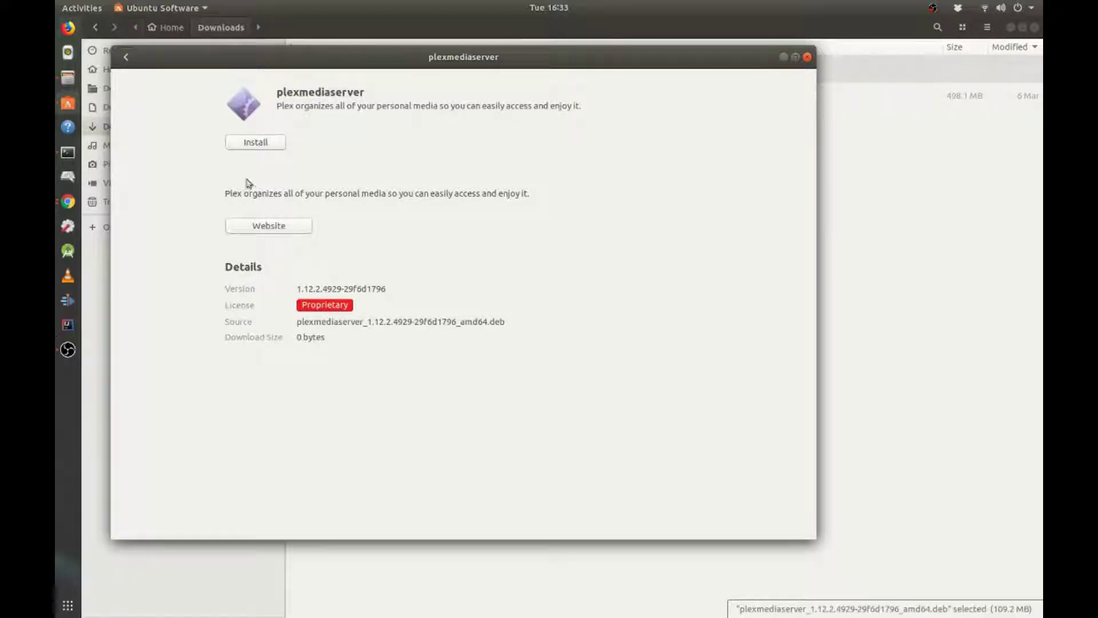
Step: Install the plexmediaserver 1.12.2.4929-29f6d1796 package, authorising with the account password
click(263, 148)
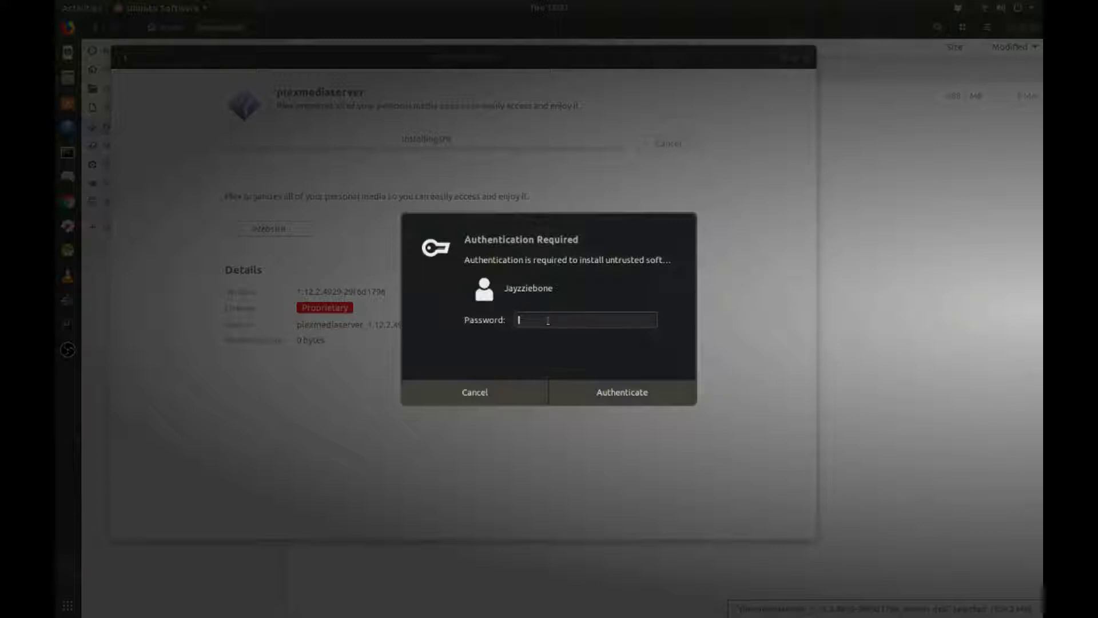
text(•••••••)
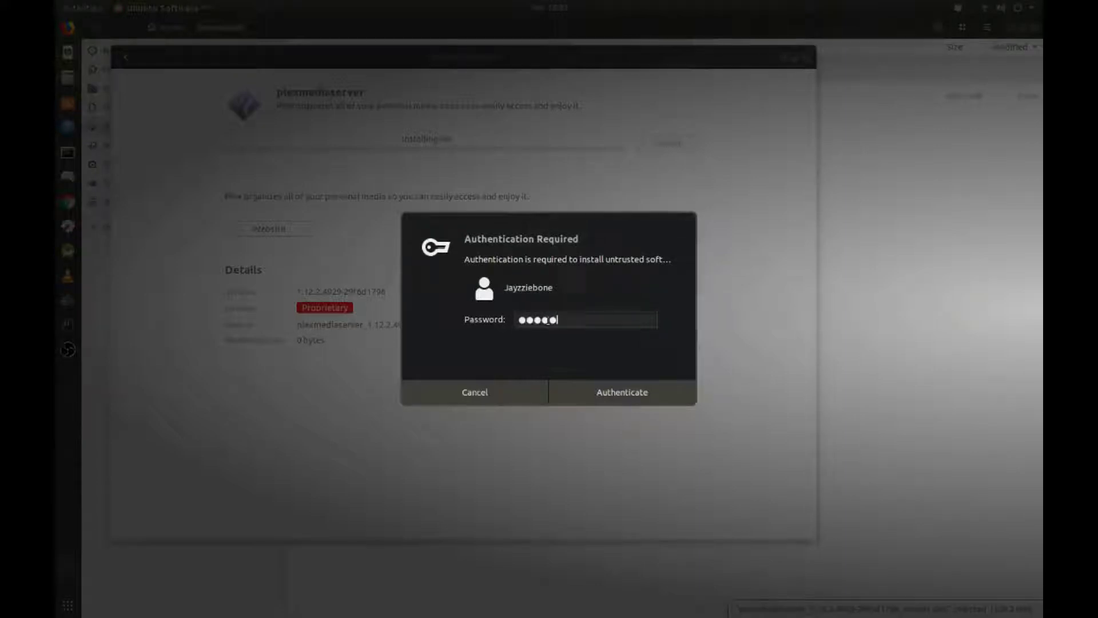
key(Return)
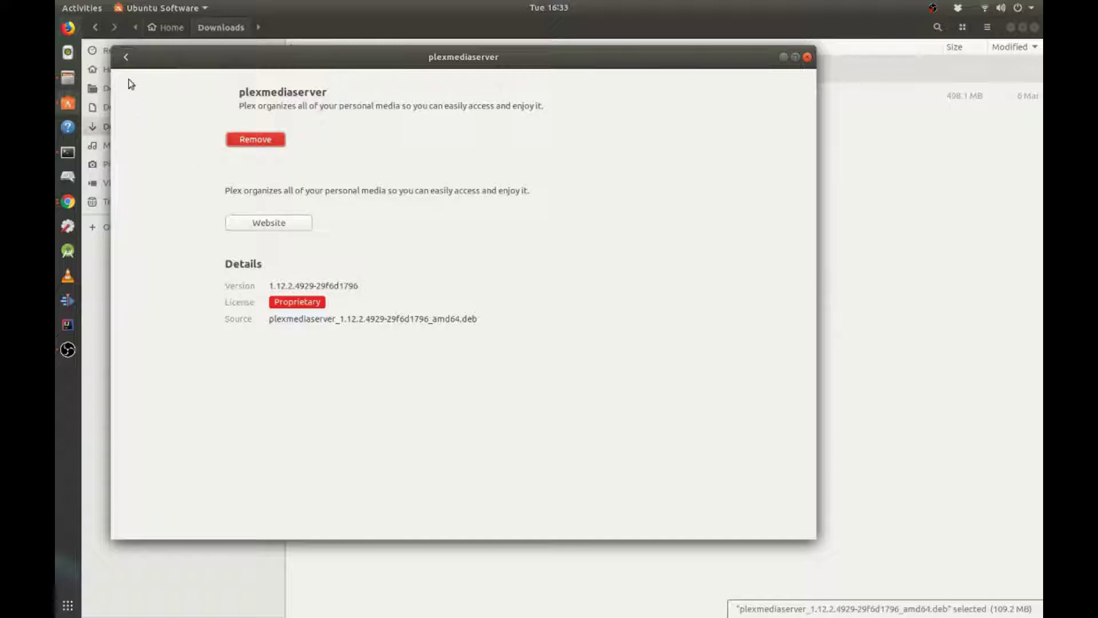
Step: Launch Plex Media Manager from page 2 of the Show Applications grid
click(127, 58)
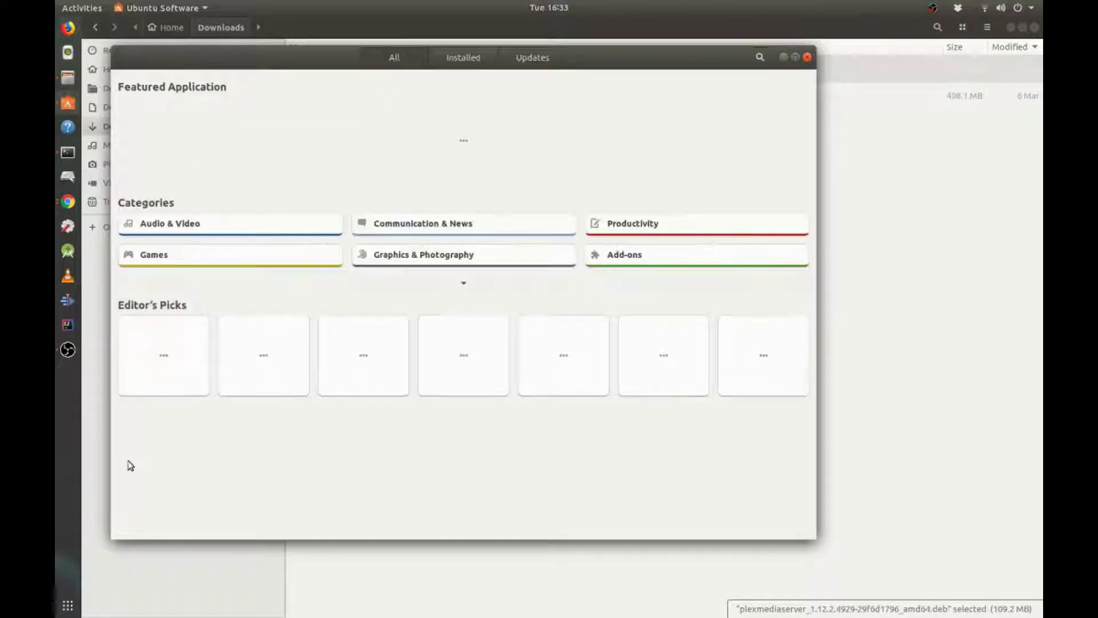
click(68, 607)
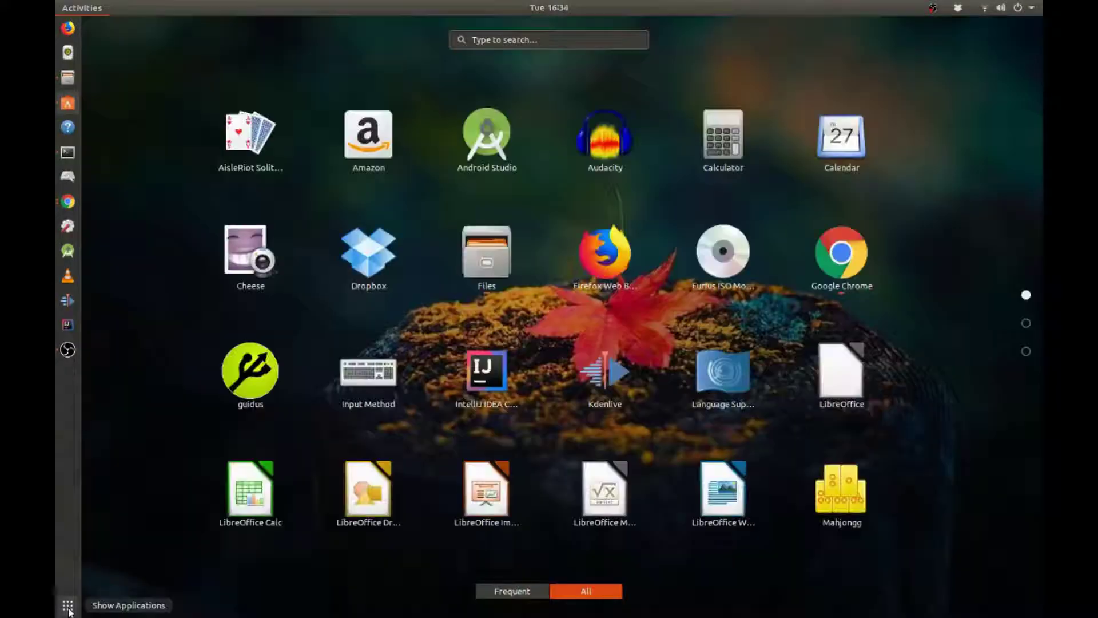
scroll(601, 407, down, 2)
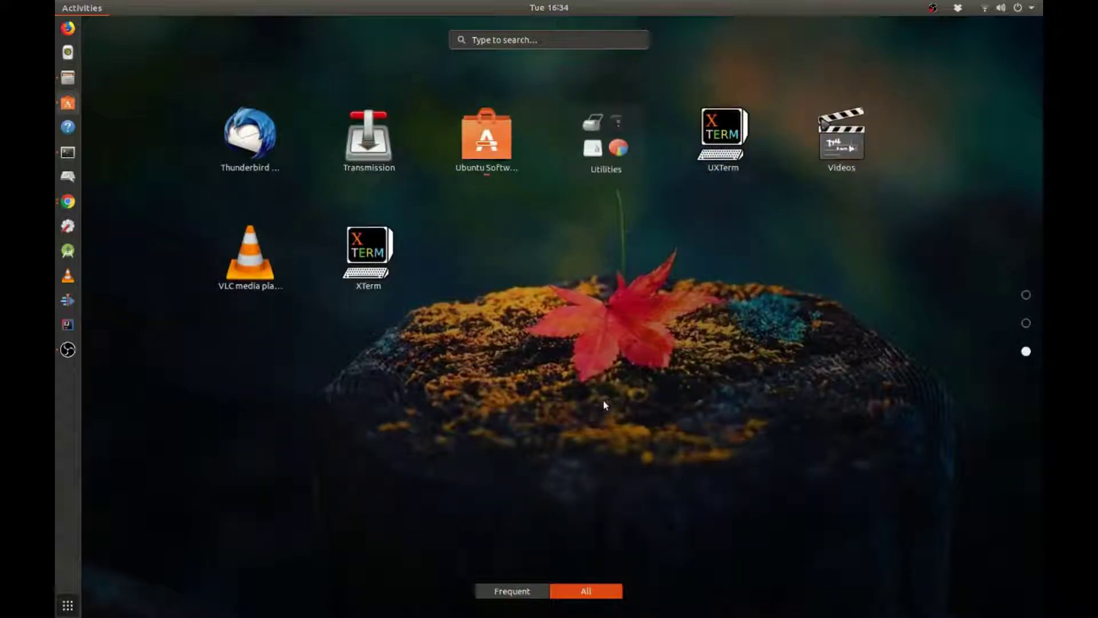
scroll(604, 410, up, 2)
scroll(604, 409, down, 1)
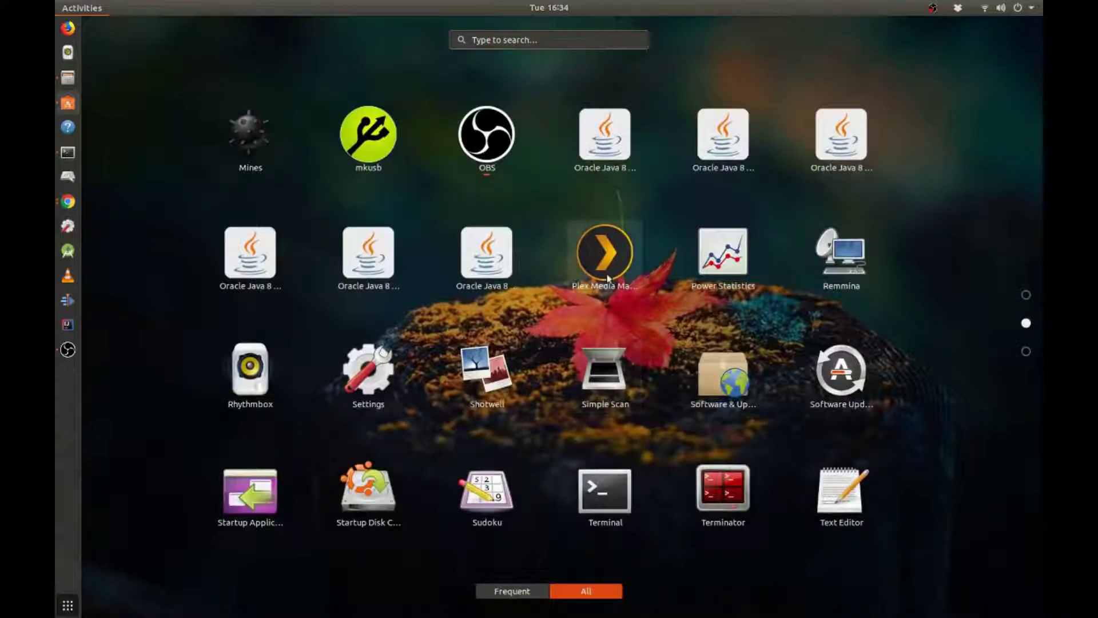
click(604, 254)
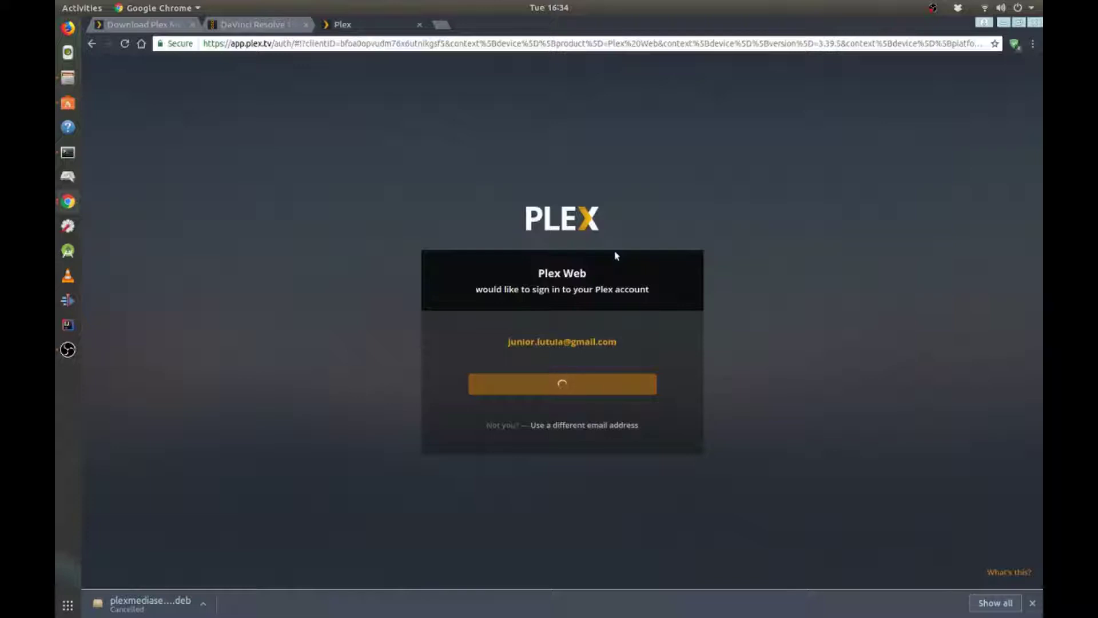
Step: Sign in with the Plex account, dismiss How Plex Works and close the Plex Pass offer
click(582, 384)
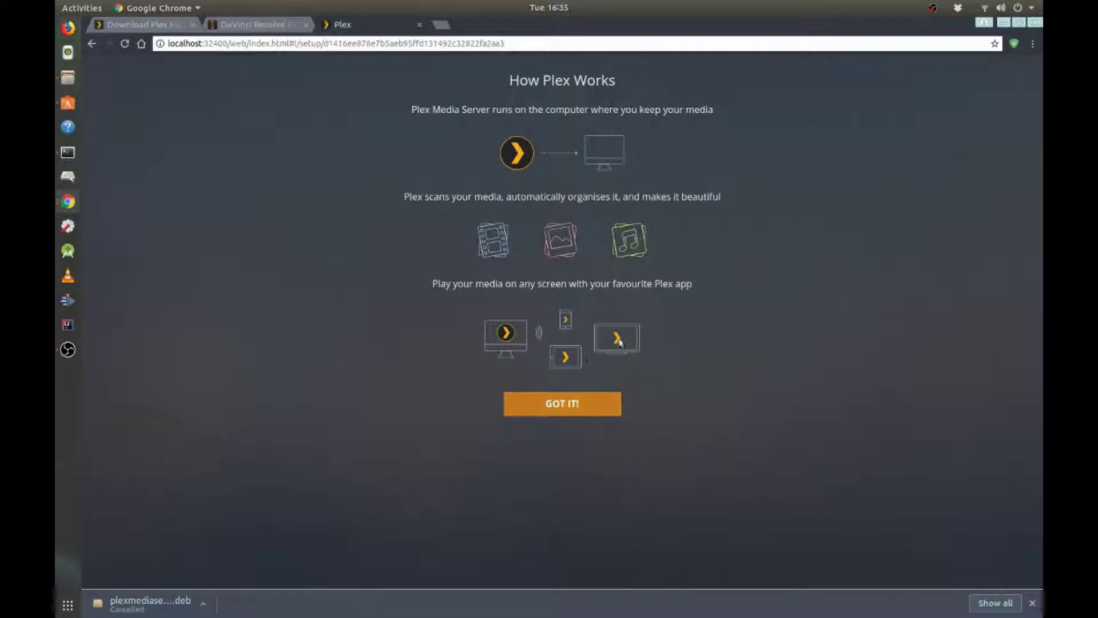
click(584, 404)
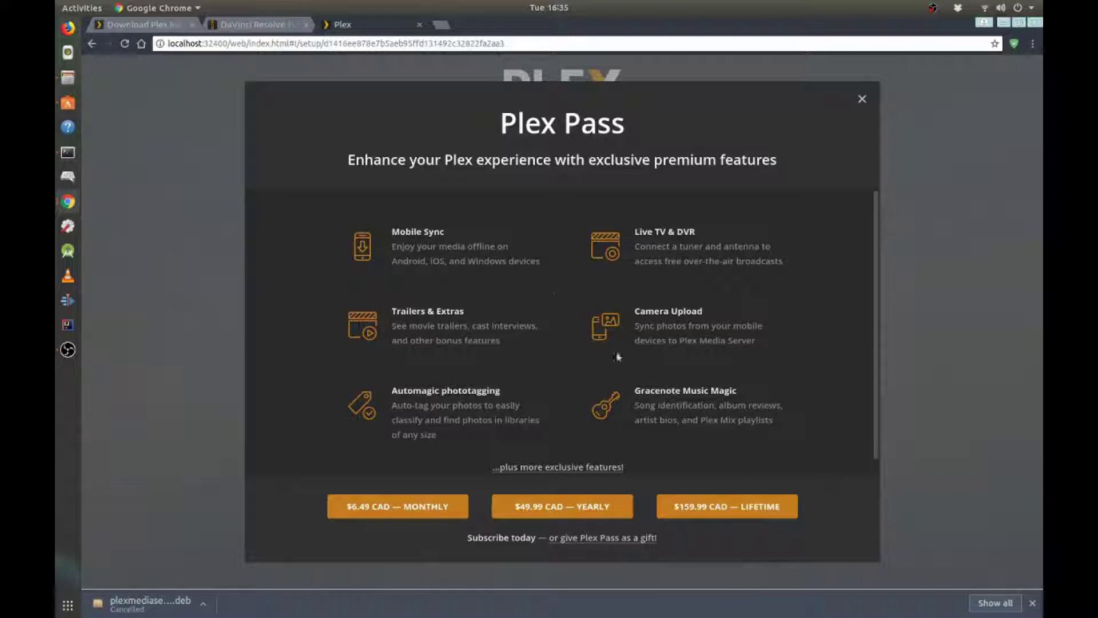
scroll(629, 389, down, 1)
scroll(652, 429, up, 1)
click(862, 100)
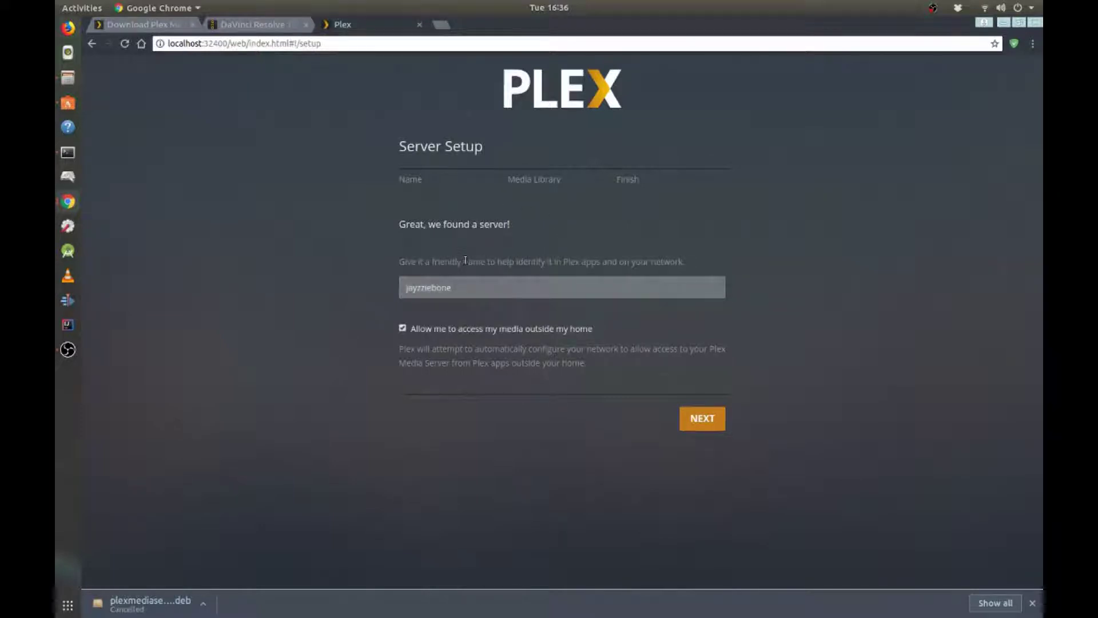
Step: Choose Movies as the library type and open the Add Folder browser at /var/lib/plexmediaserver
click(708, 423)
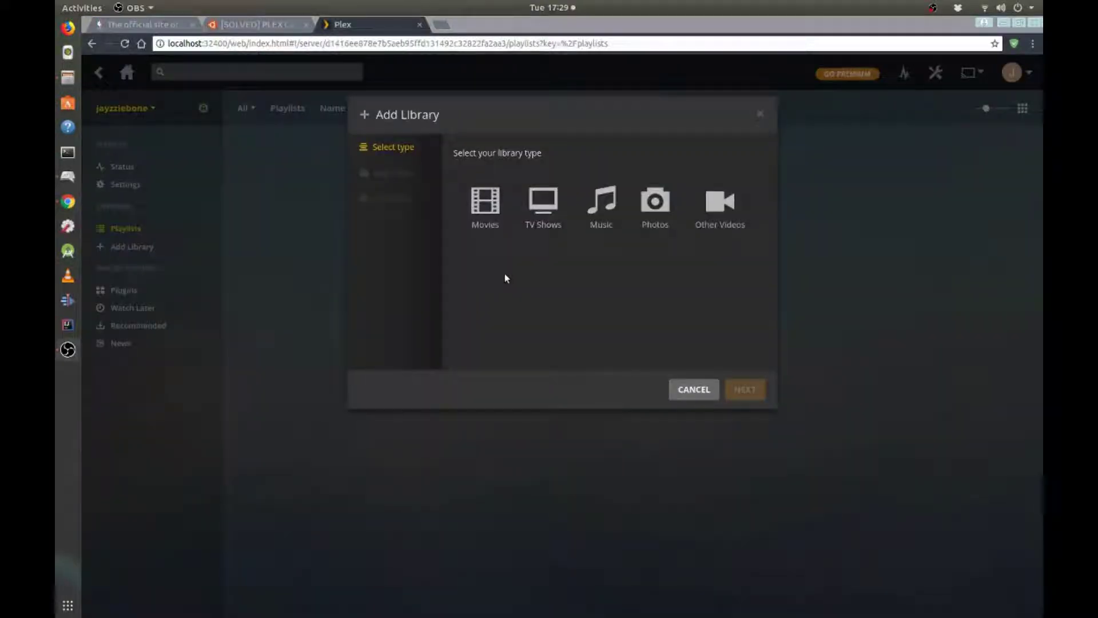
click(487, 207)
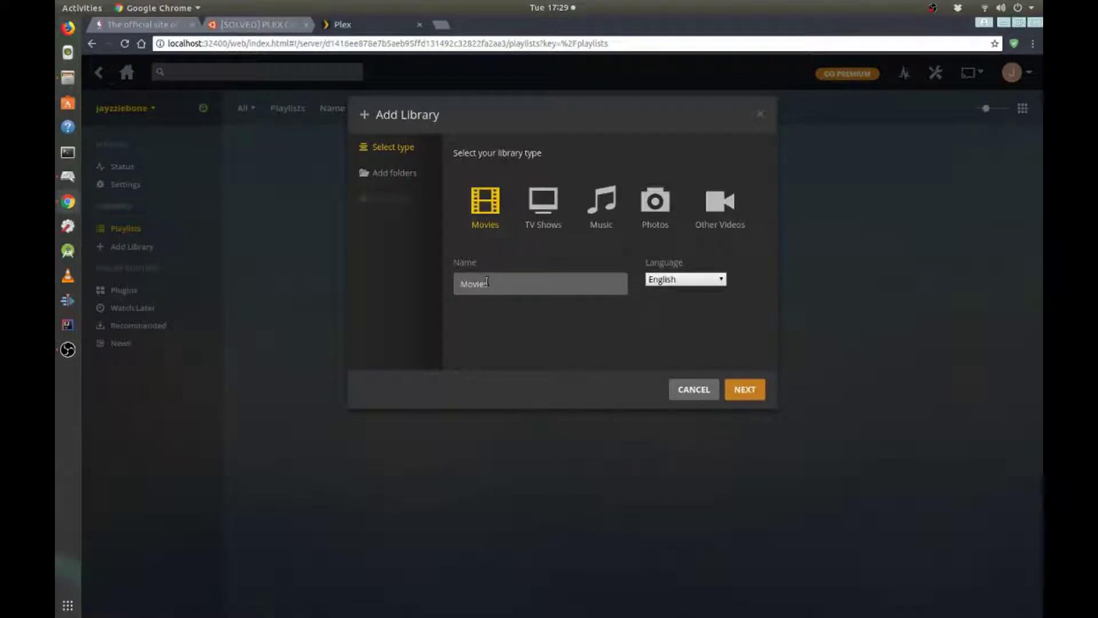
click(747, 389)
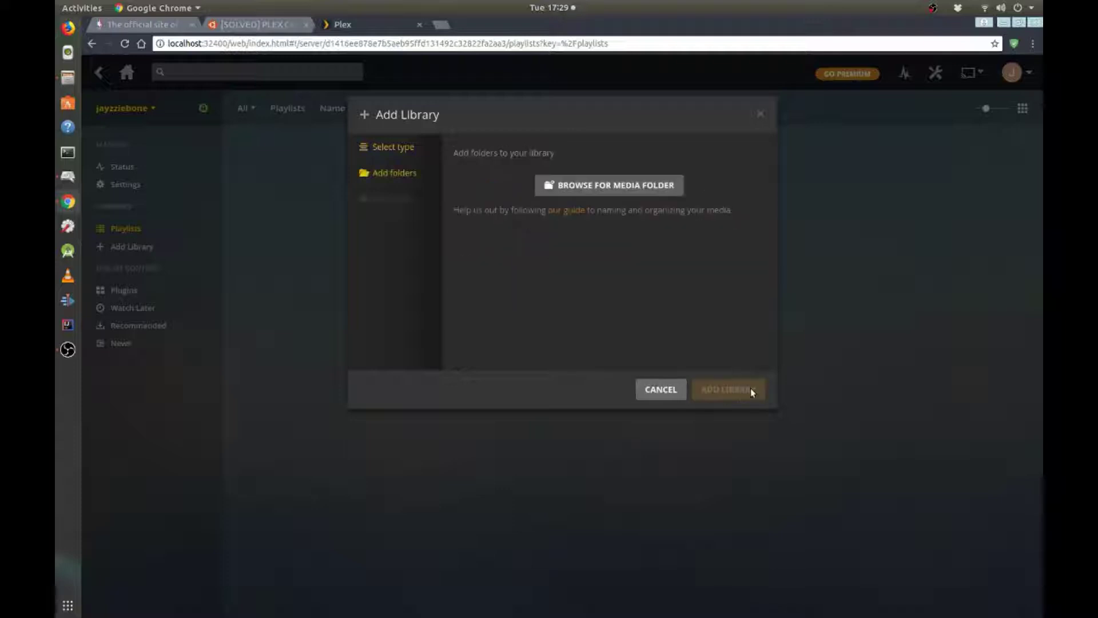
click(601, 192)
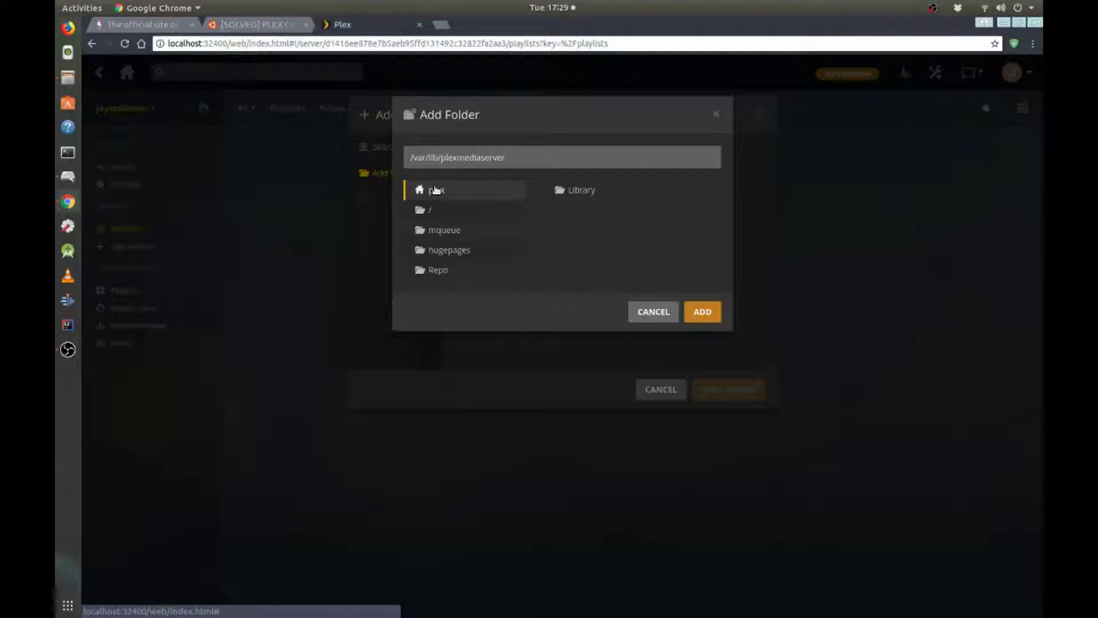
Step: In a maximised terminal, copy the Repo mount path from mount and run ls -lrt on its parent
click(69, 154)
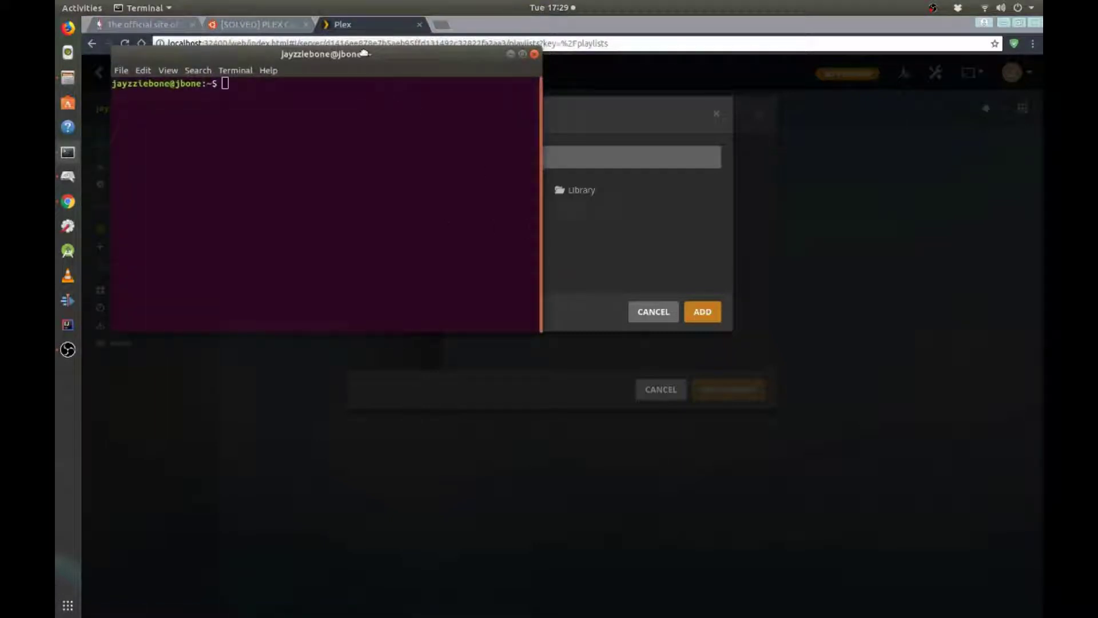
drag(168, 47, 300, 146)
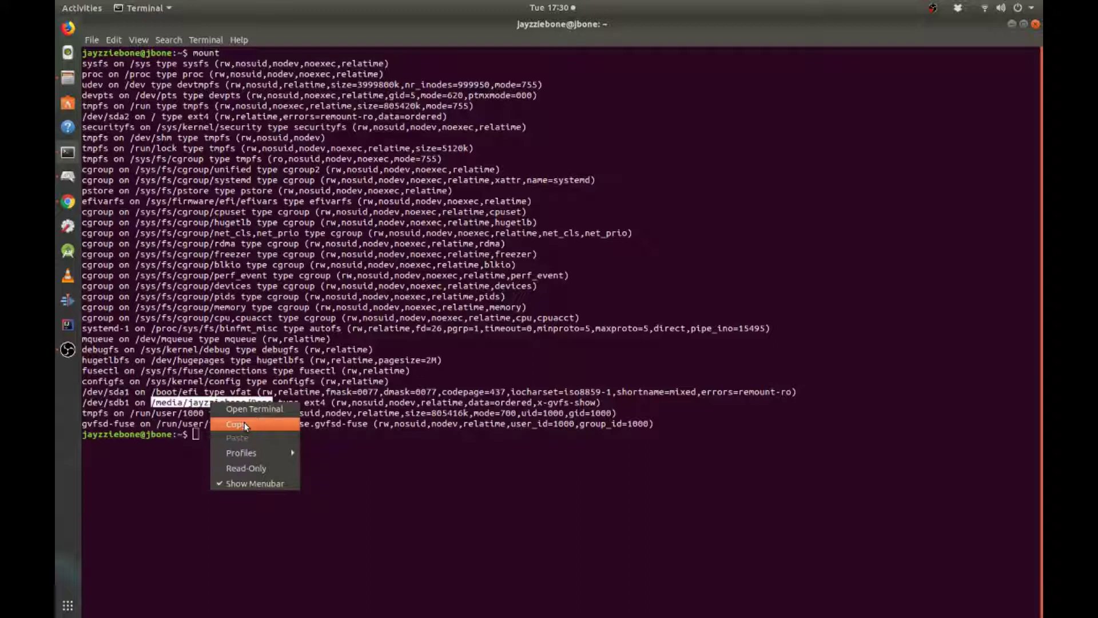
click(245, 425)
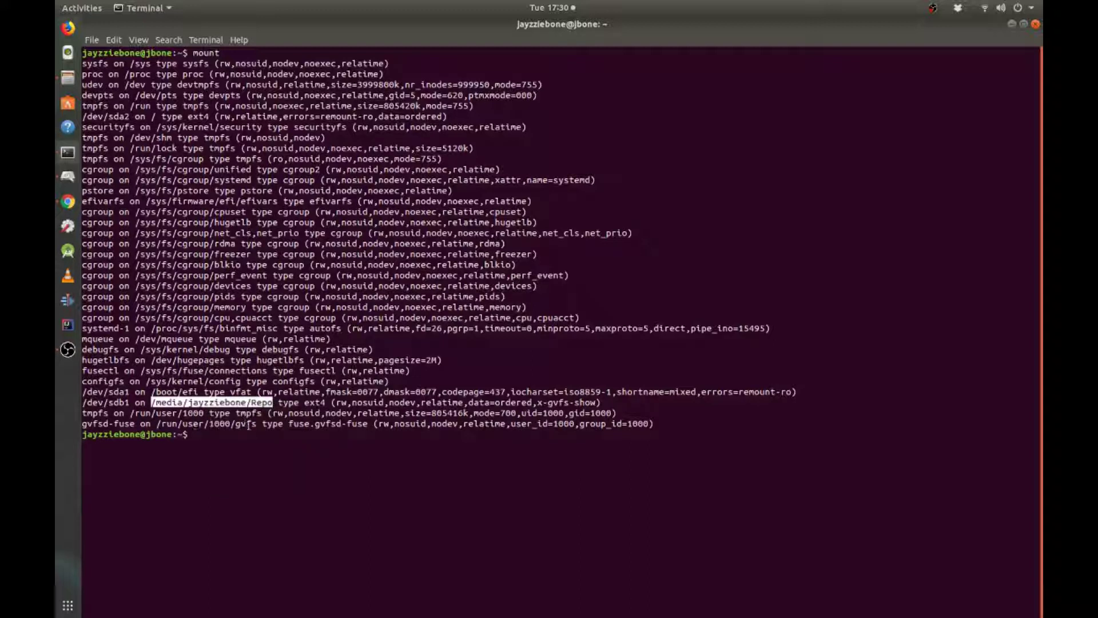
text(ls -lrt)
right_click(252, 458)
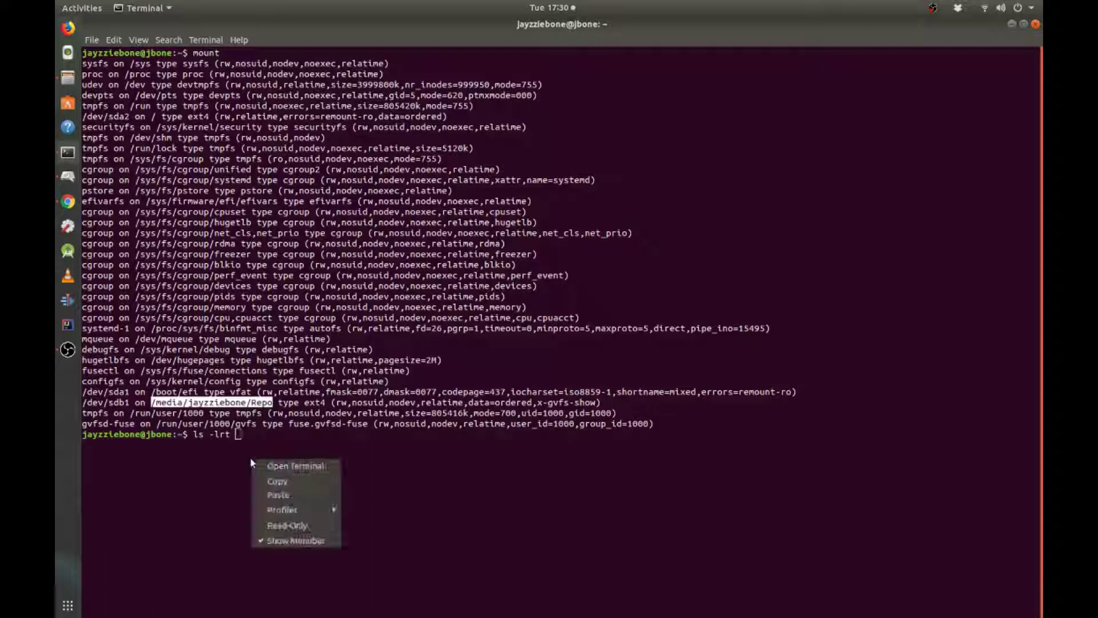
click(287, 490)
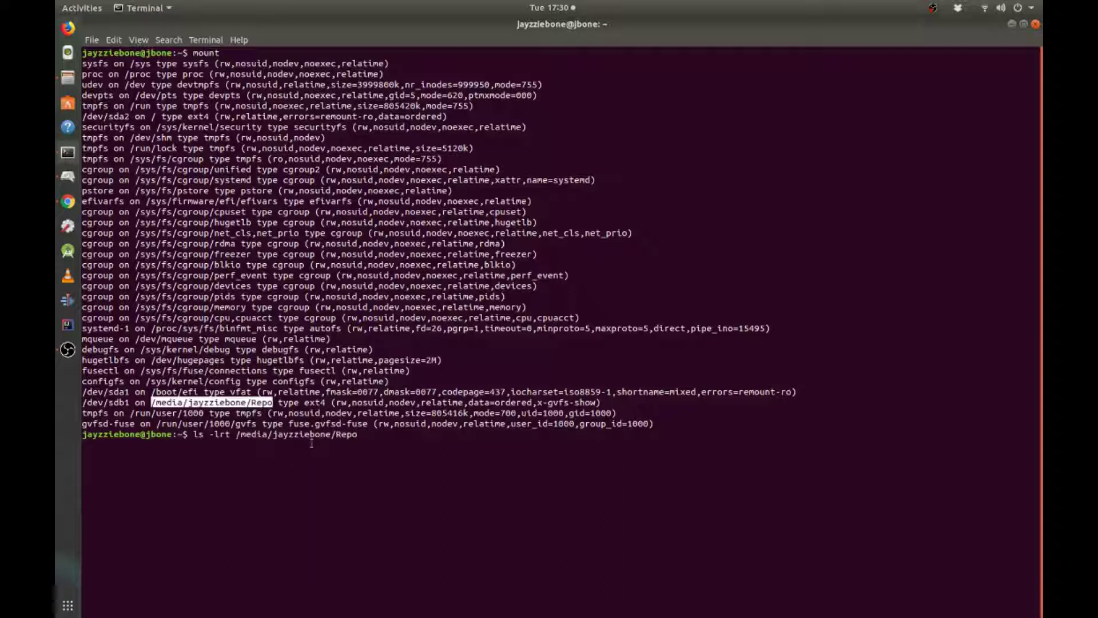
key(BackSpace)
key(BackSpace)
key(BackSpace)
key(BackSpace)
key(Return)
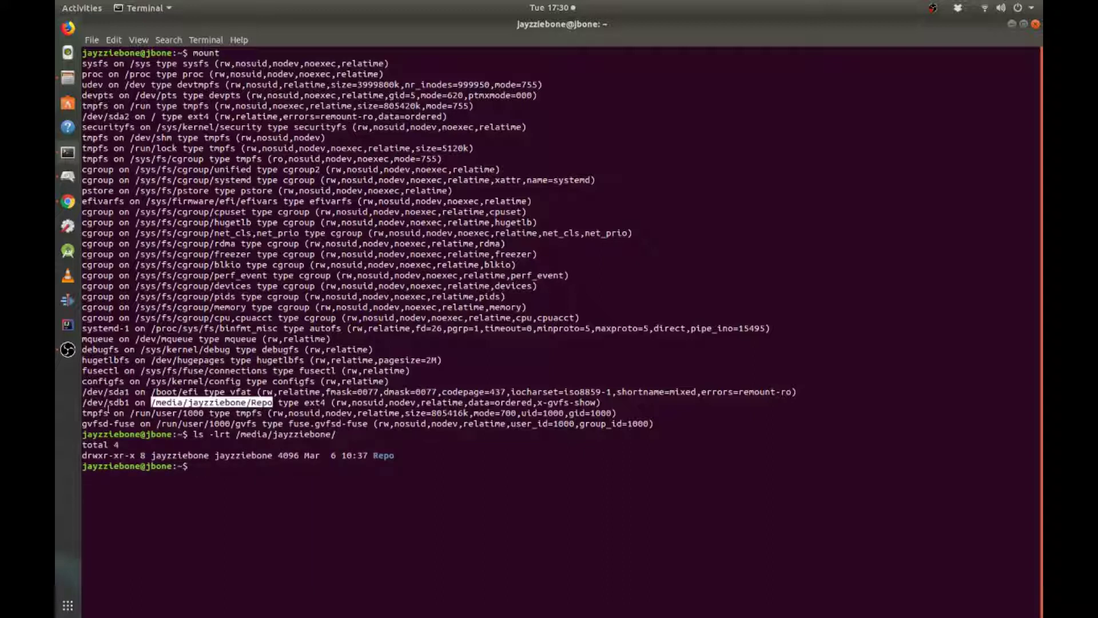
Step: Check the drive in Disks, then inspect Repo's drwxr-xr-x permissions in the terminal
click(67, 176)
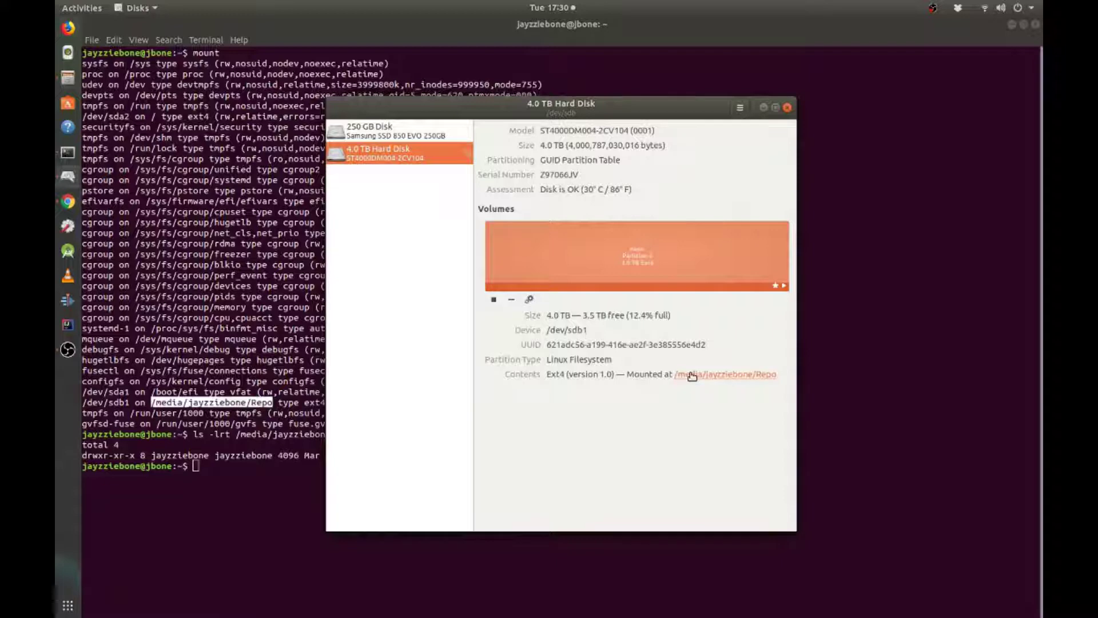
click(278, 452)
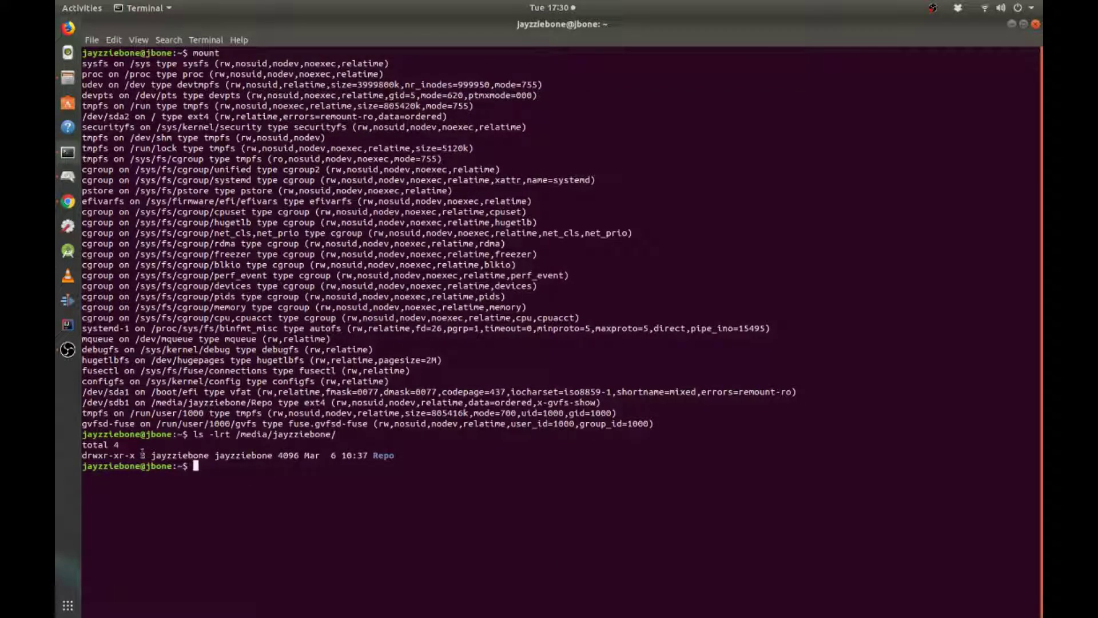
double_click(97, 456)
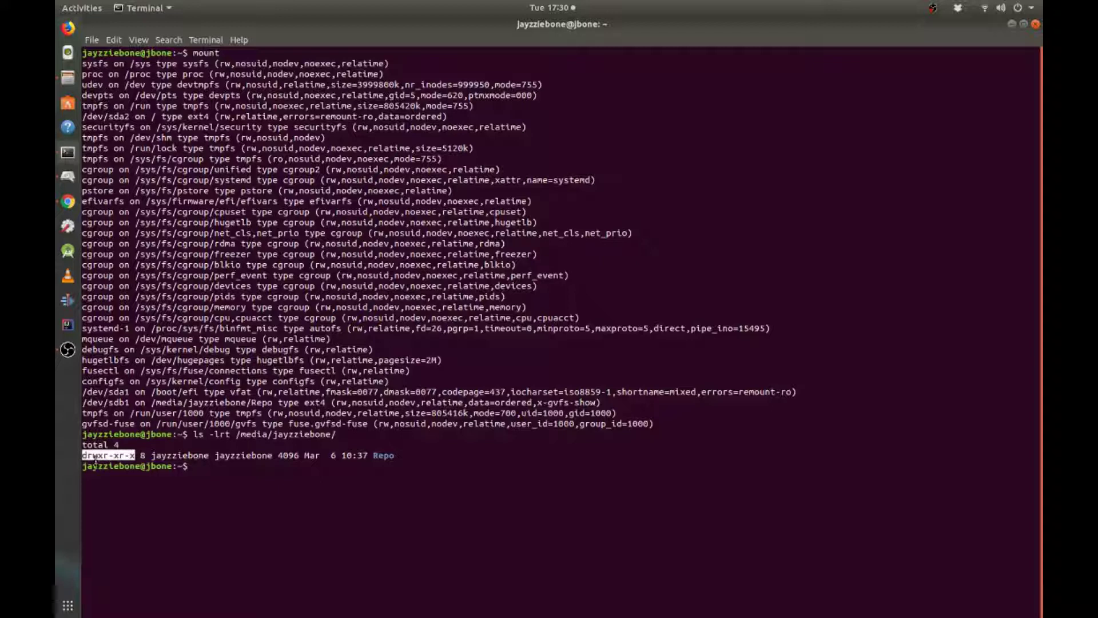
click(207, 466)
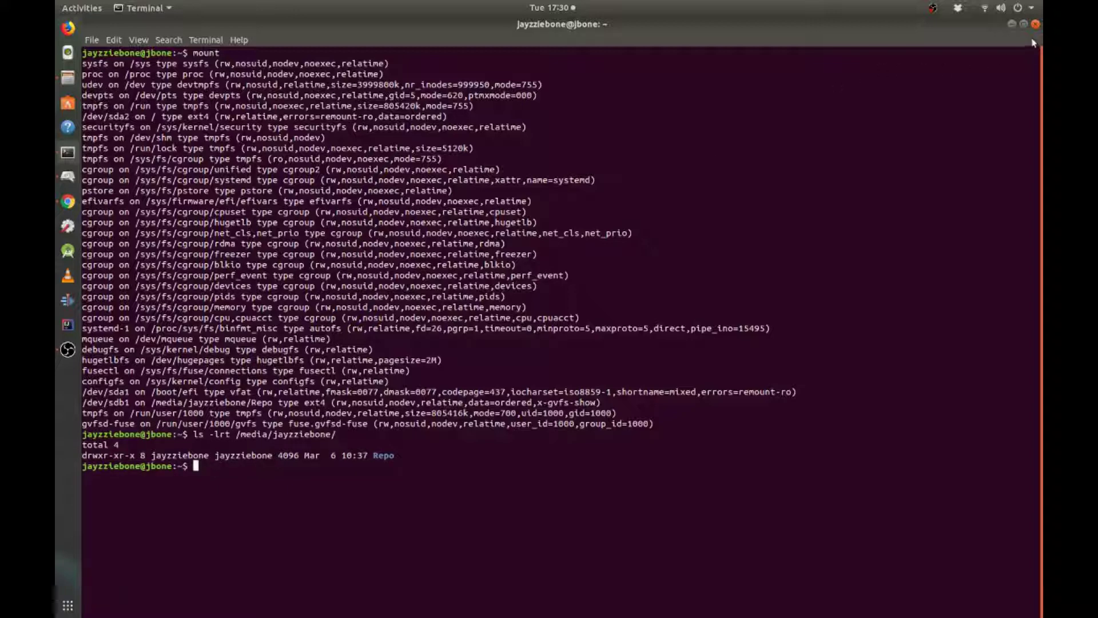
Step: Hide Terminal and Disks, add the Repo/Movies folder and create the Movies library
click(1011, 25)
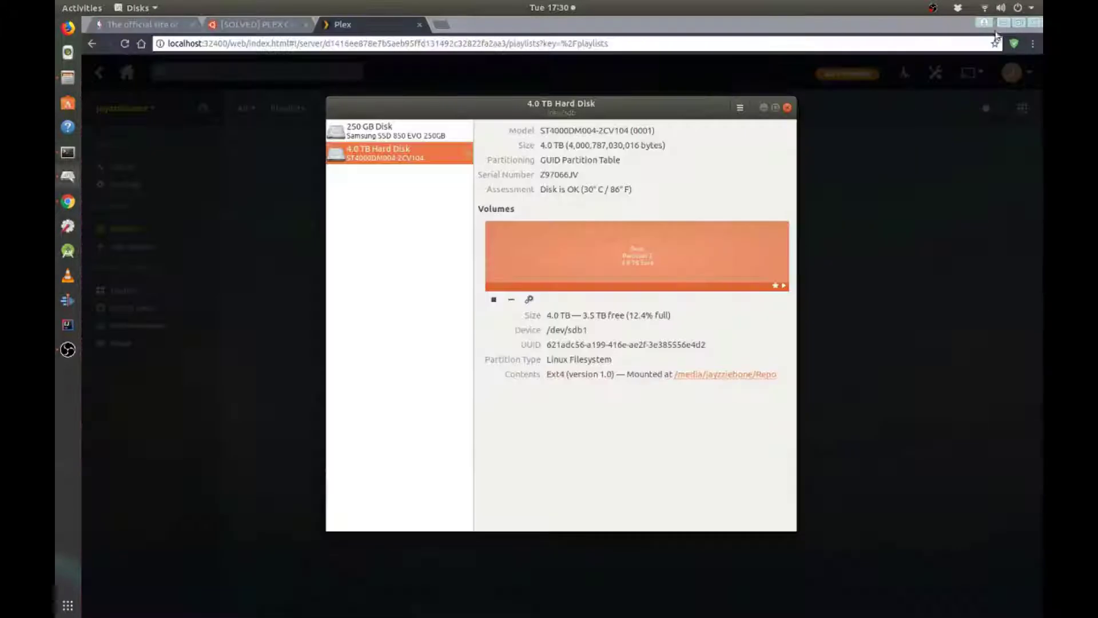
click(762, 109)
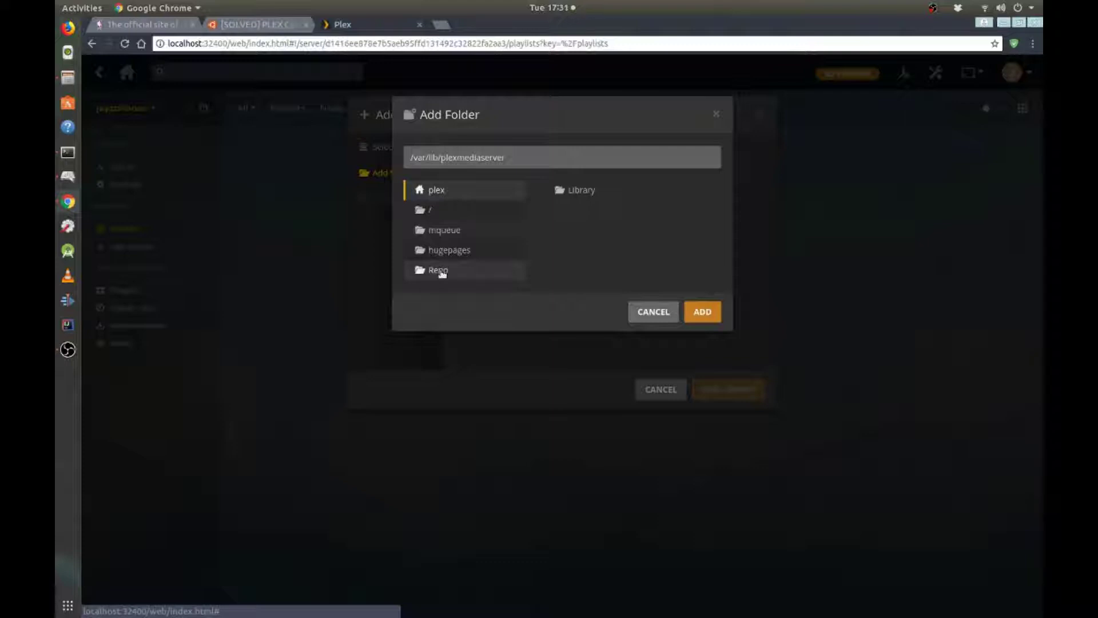
click(443, 272)
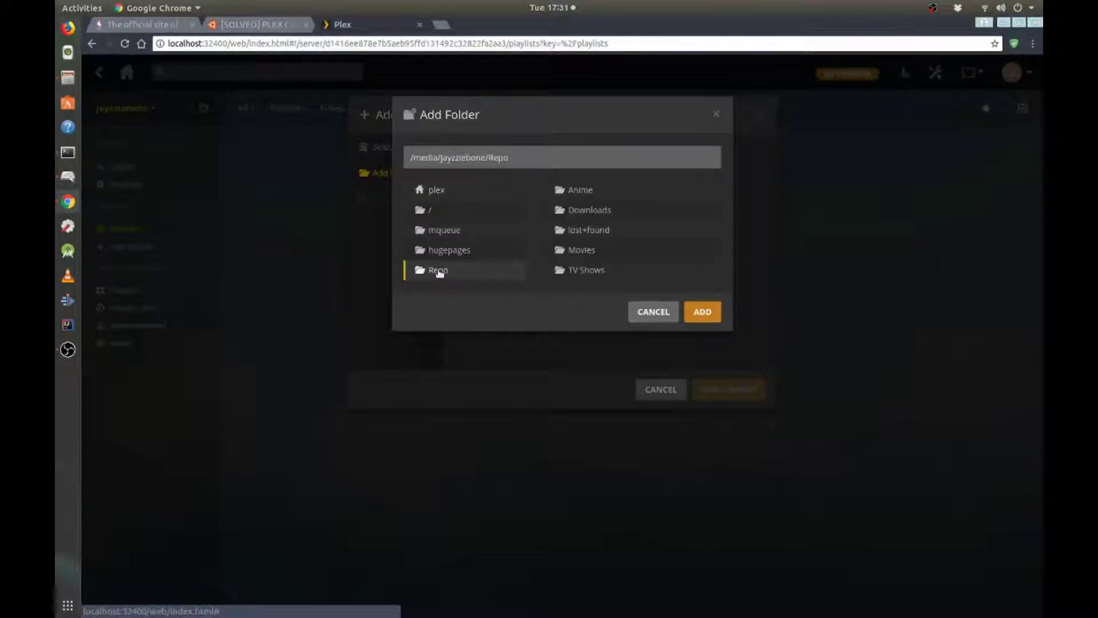
click(589, 250)
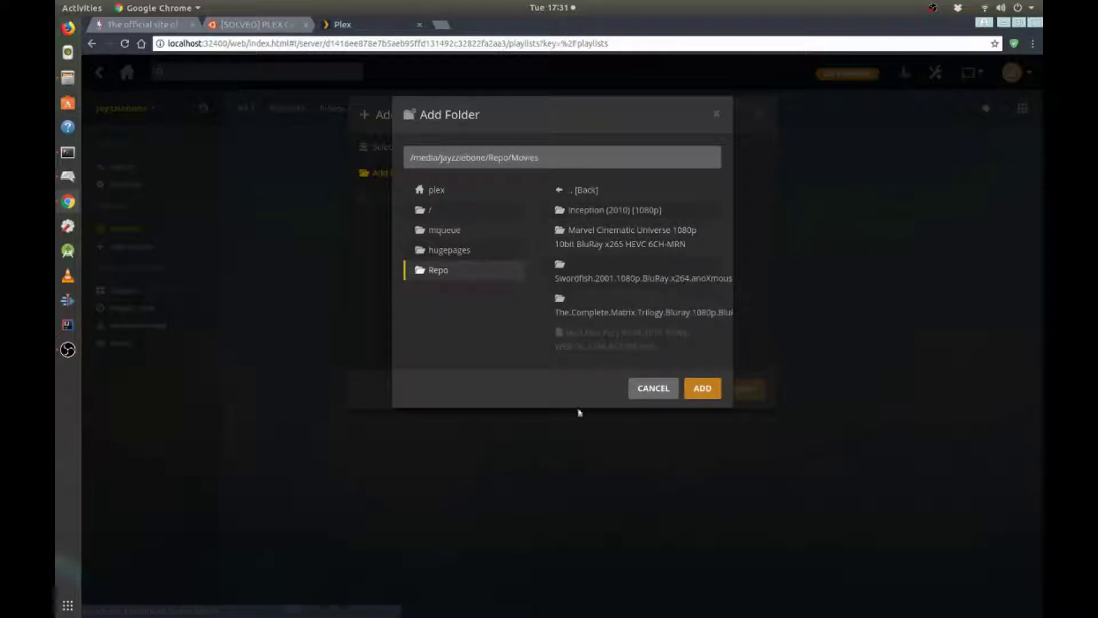
click(702, 392)
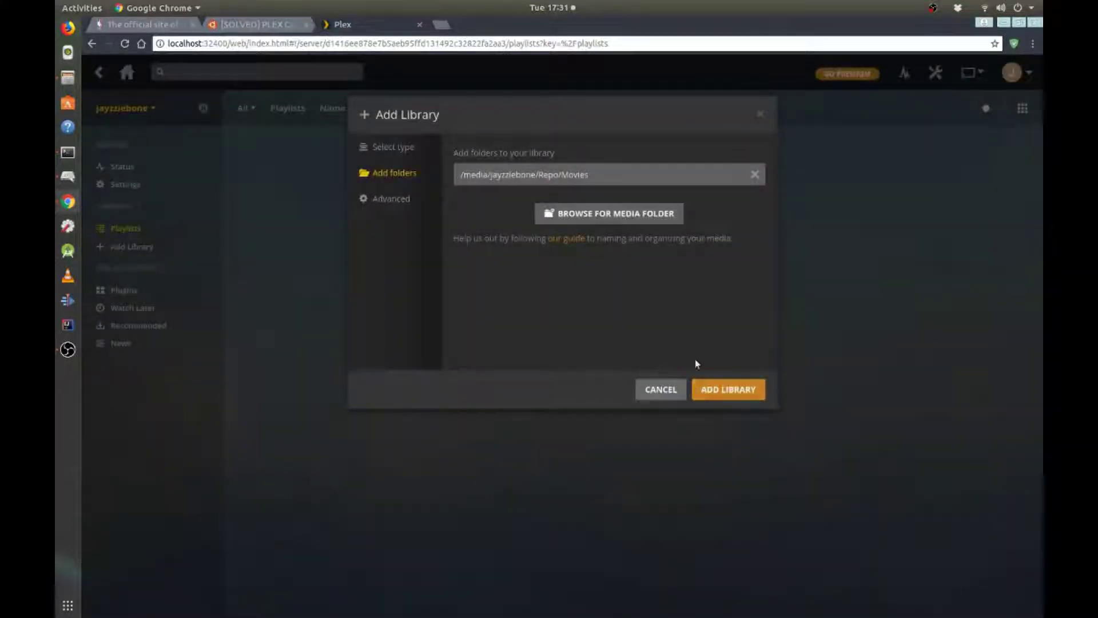
click(730, 390)
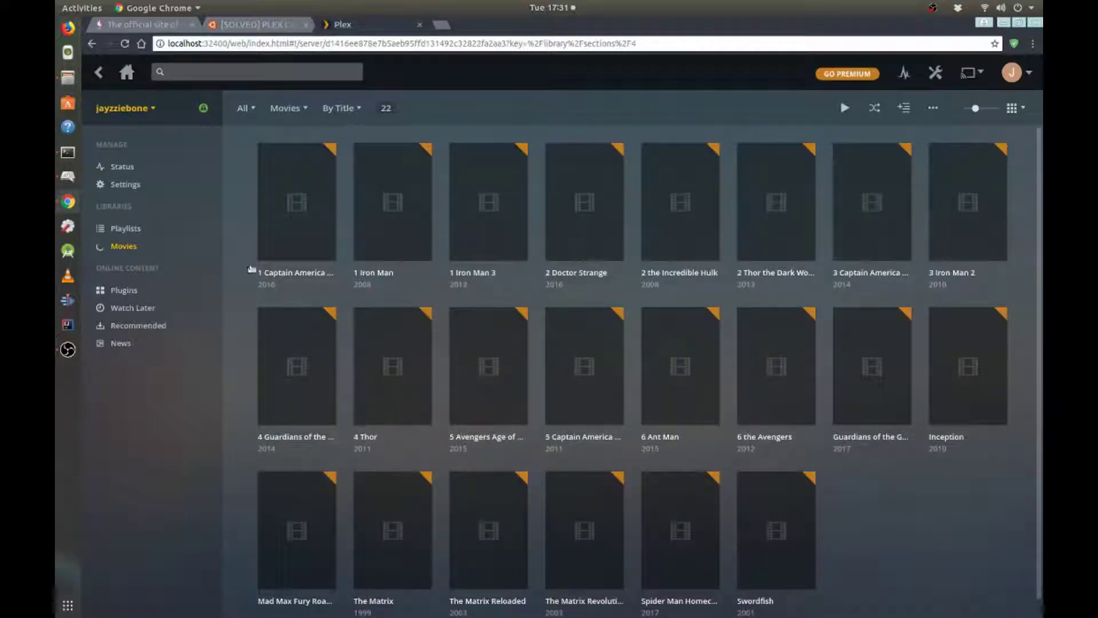
Step: Create a TV Shows type library from the Repo/TV Shows folder
click(190, 206)
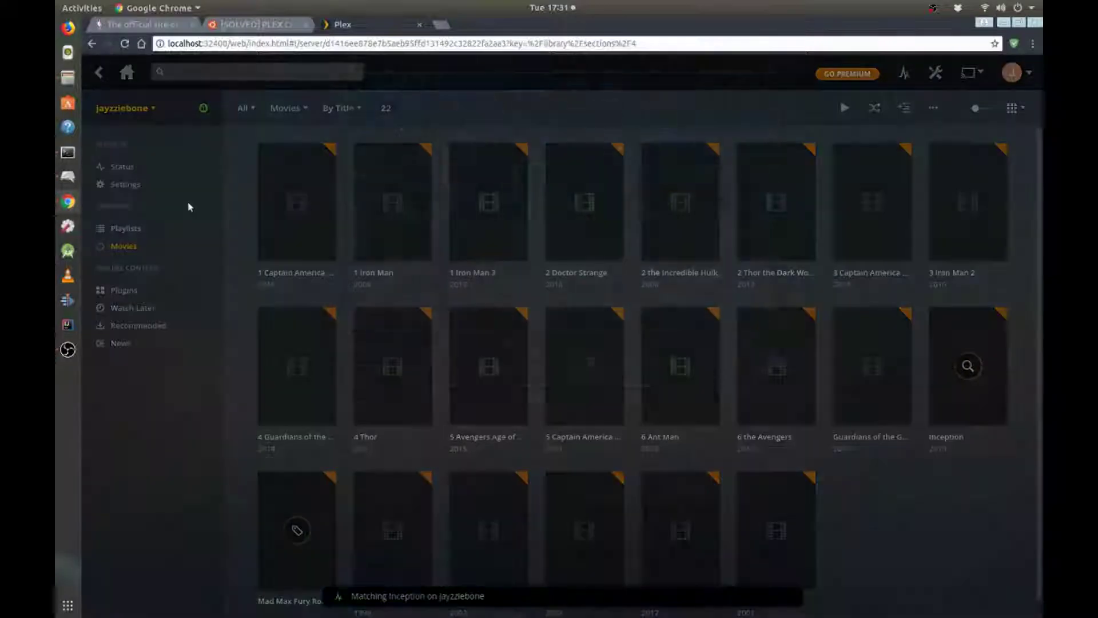
click(540, 202)
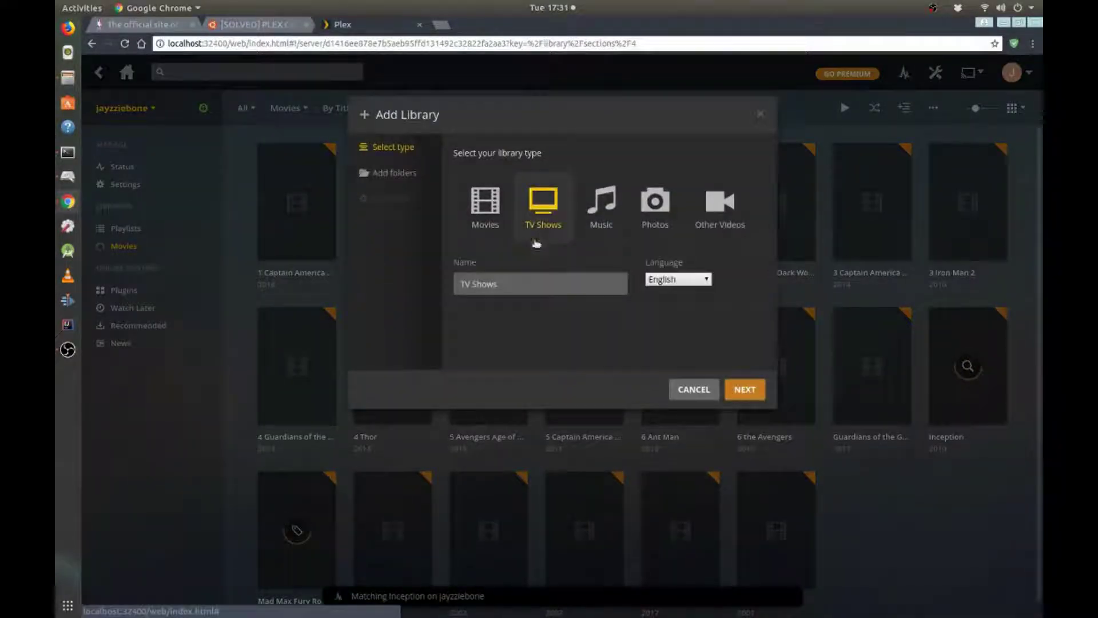
click(744, 389)
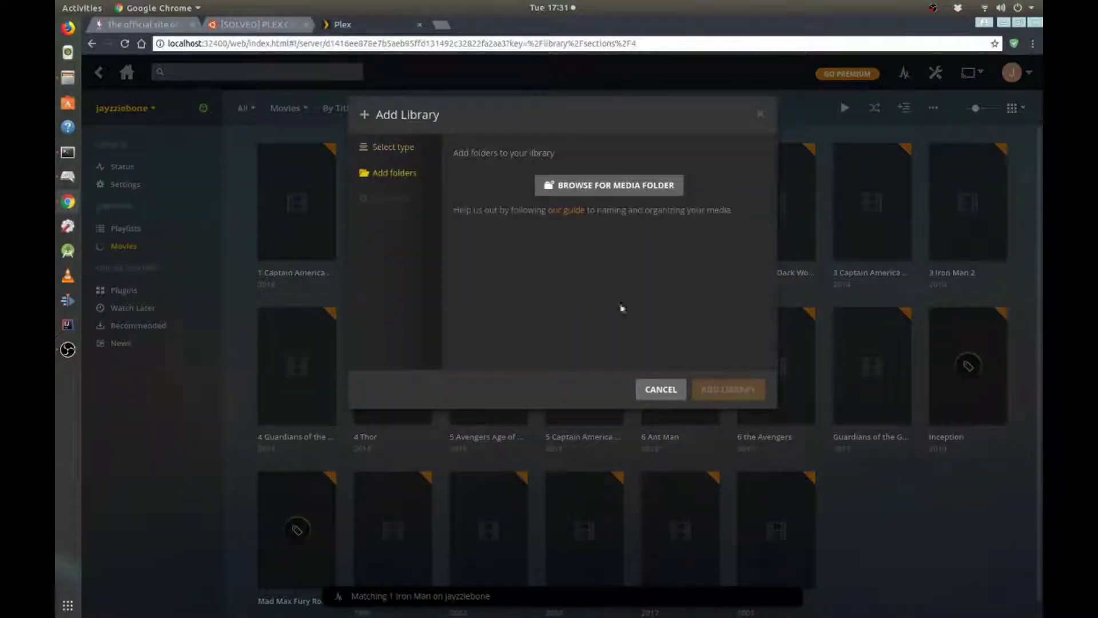
click(598, 189)
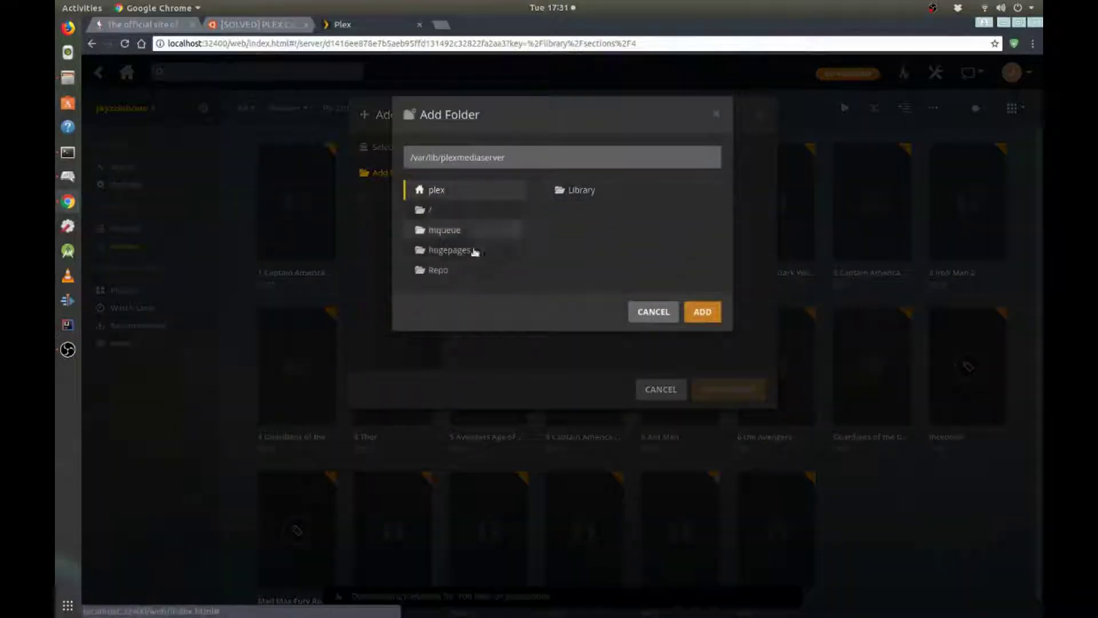
click(452, 270)
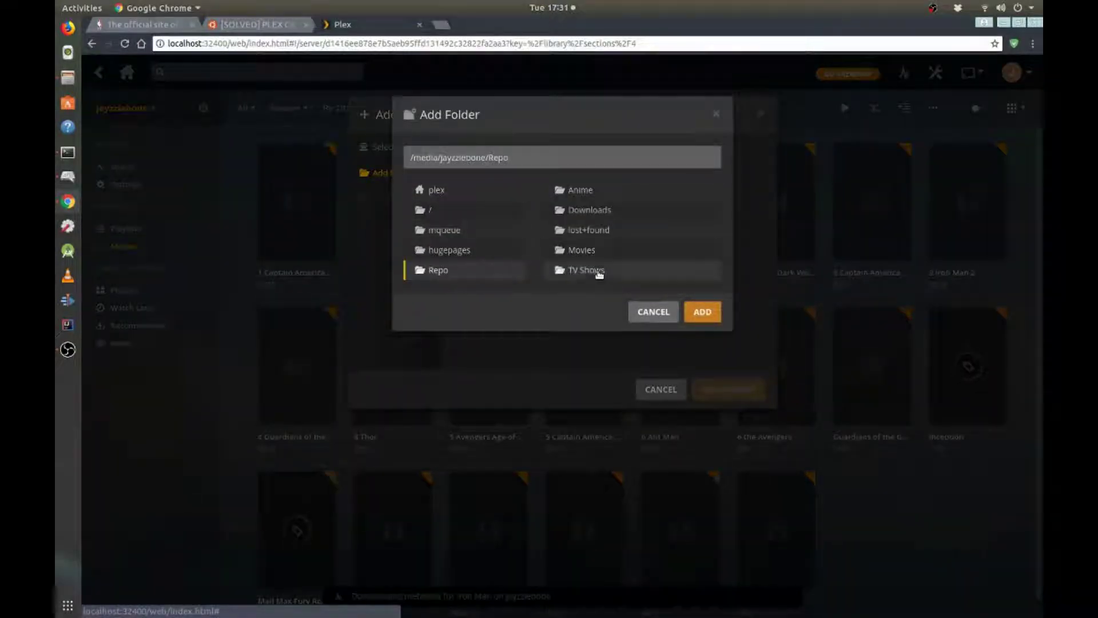
click(596, 273)
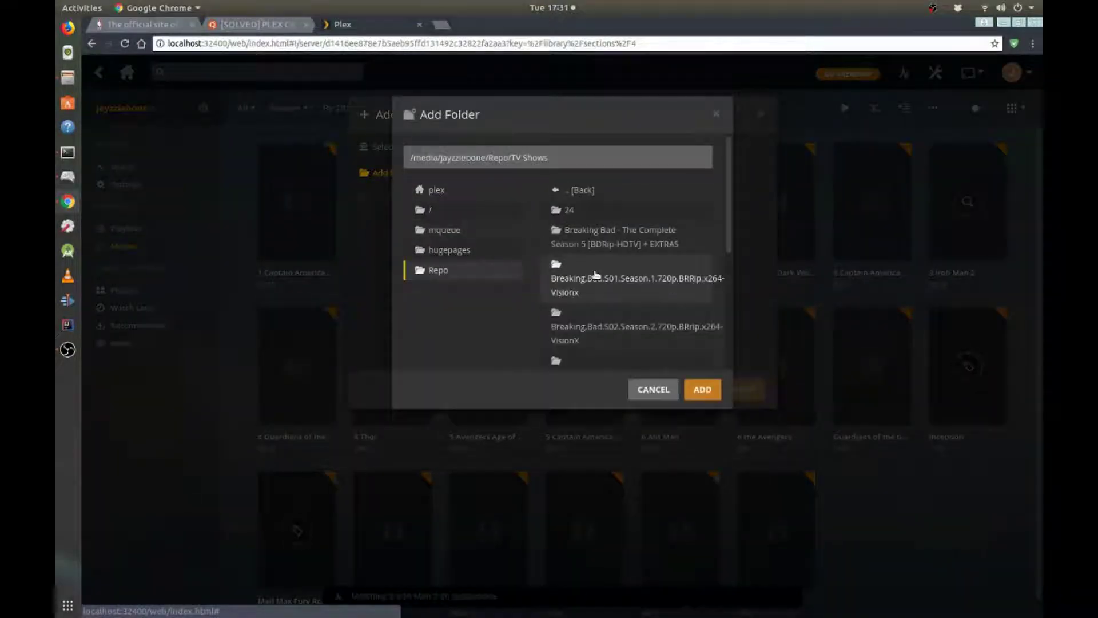
click(705, 390)
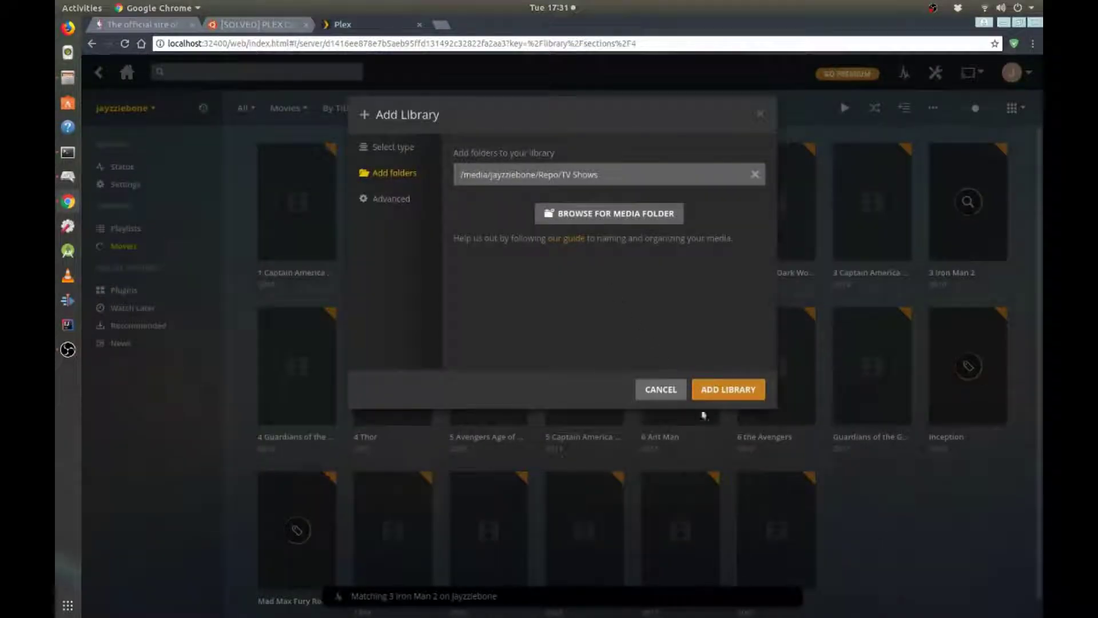
click(722, 389)
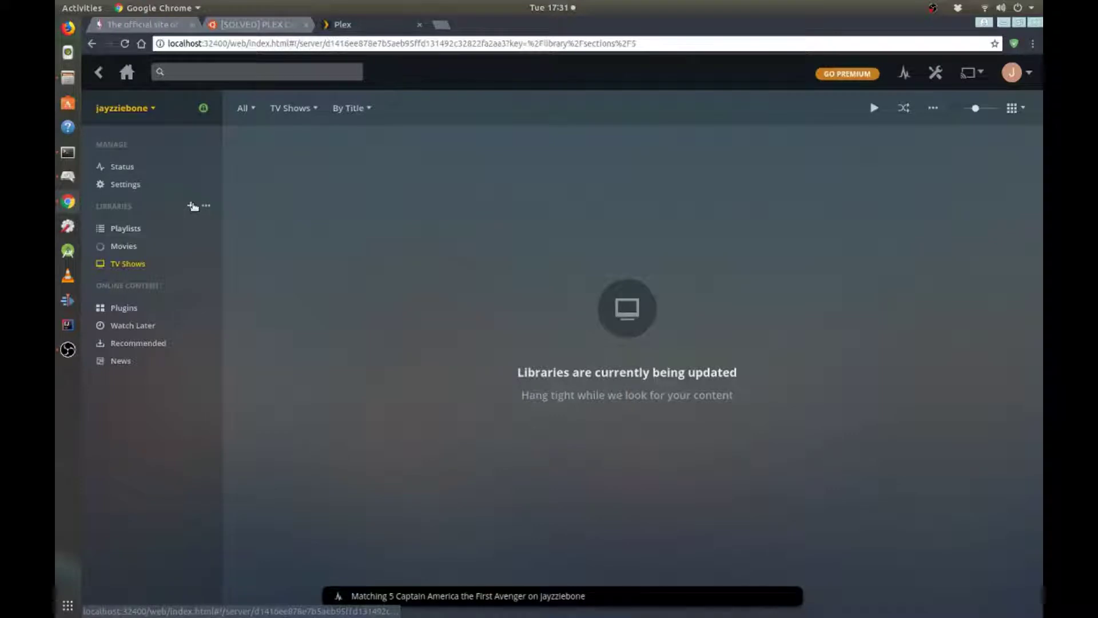
click(193, 206)
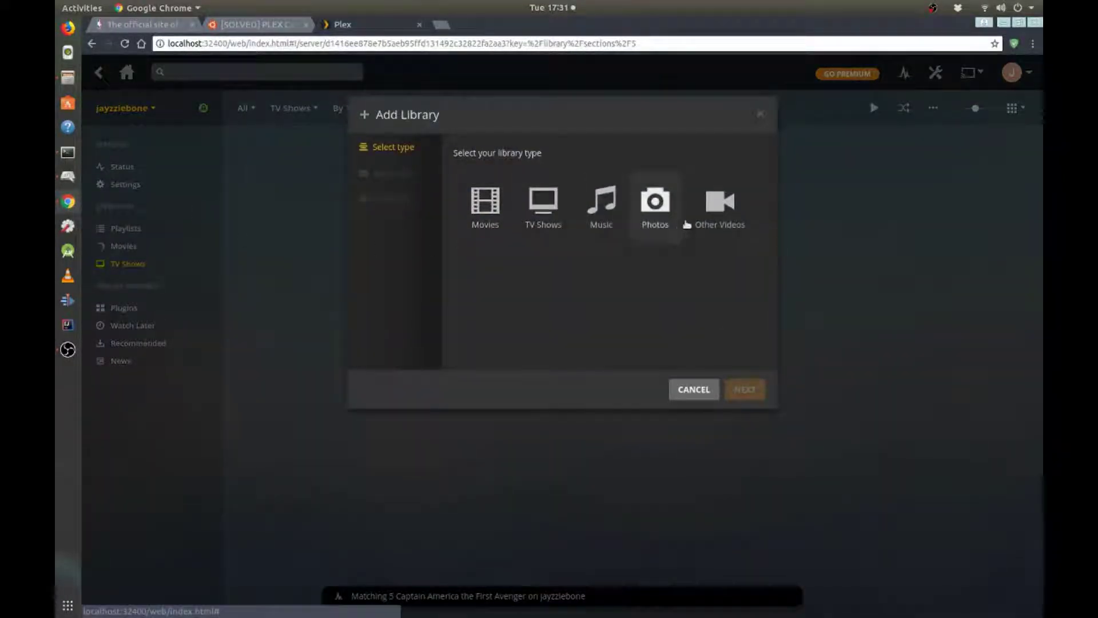
Step: Create an Other Videos library named 'Anime' using the Repo/Anime folder
click(687, 224)
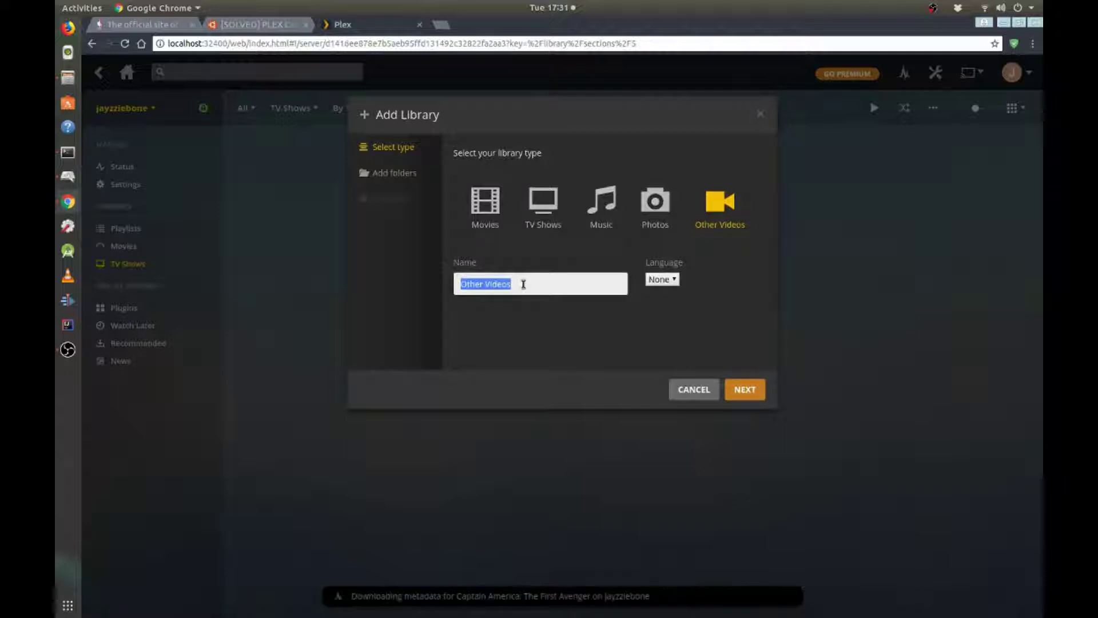
text(Anime)
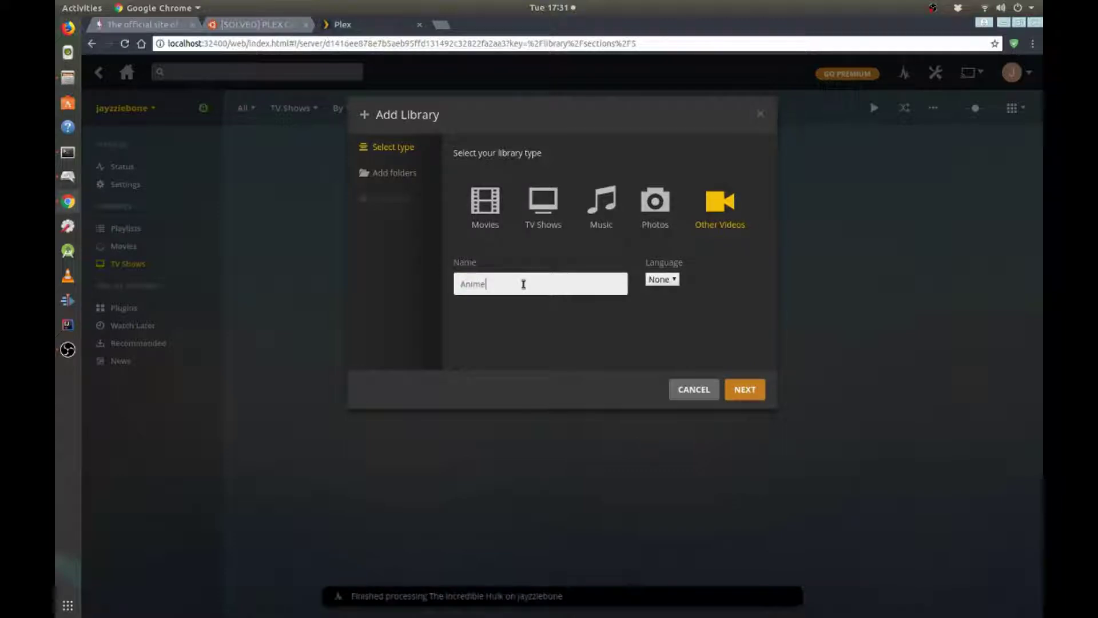
click(724, 389)
click(625, 184)
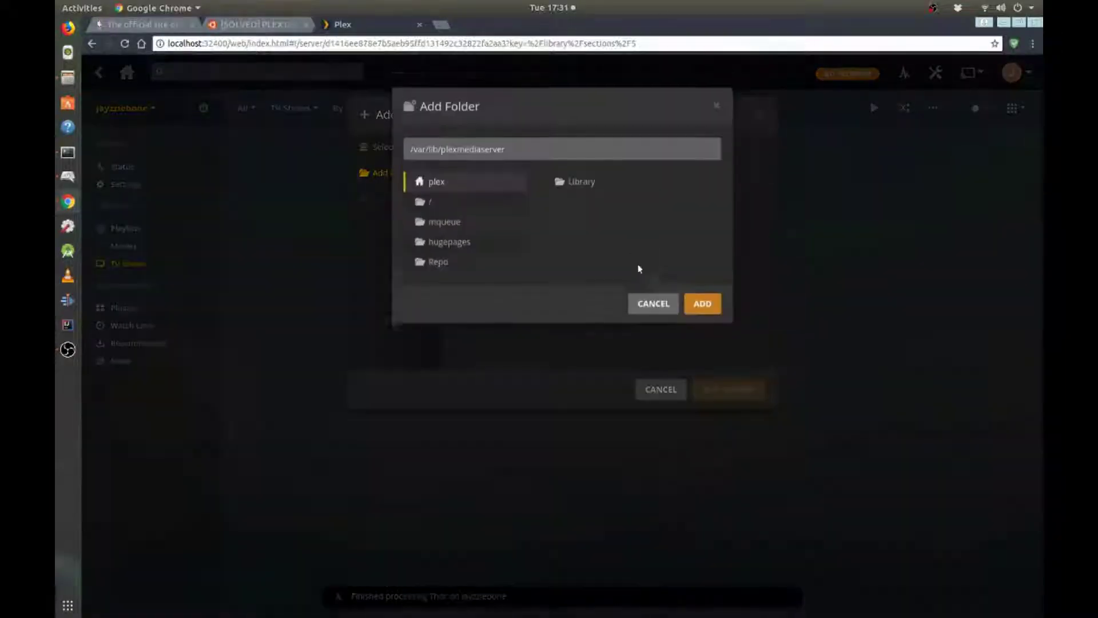
click(438, 270)
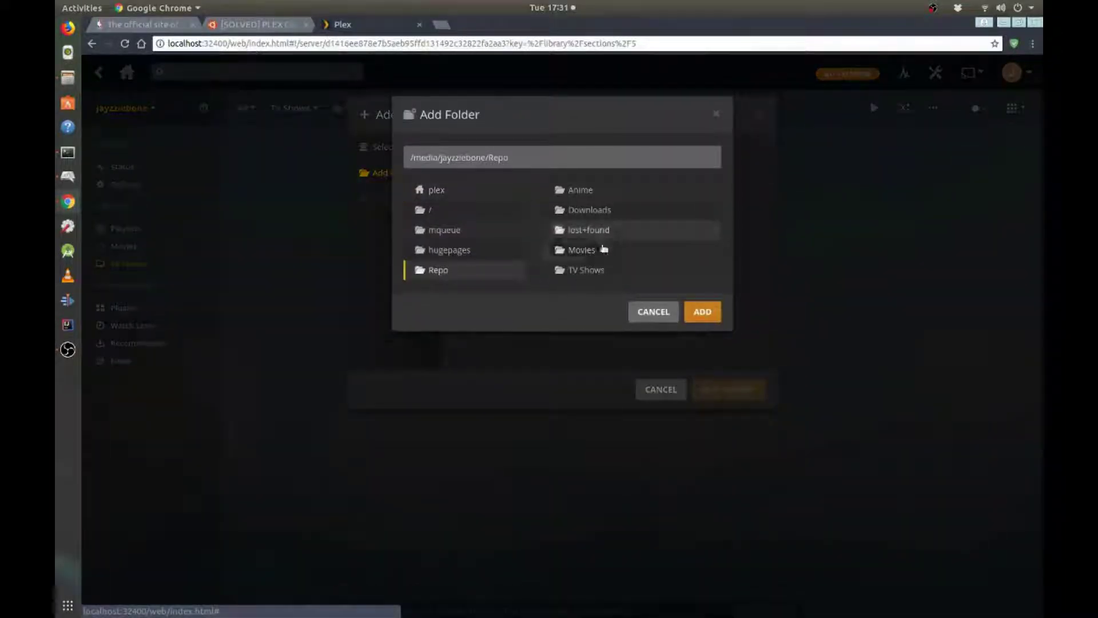
click(595, 190)
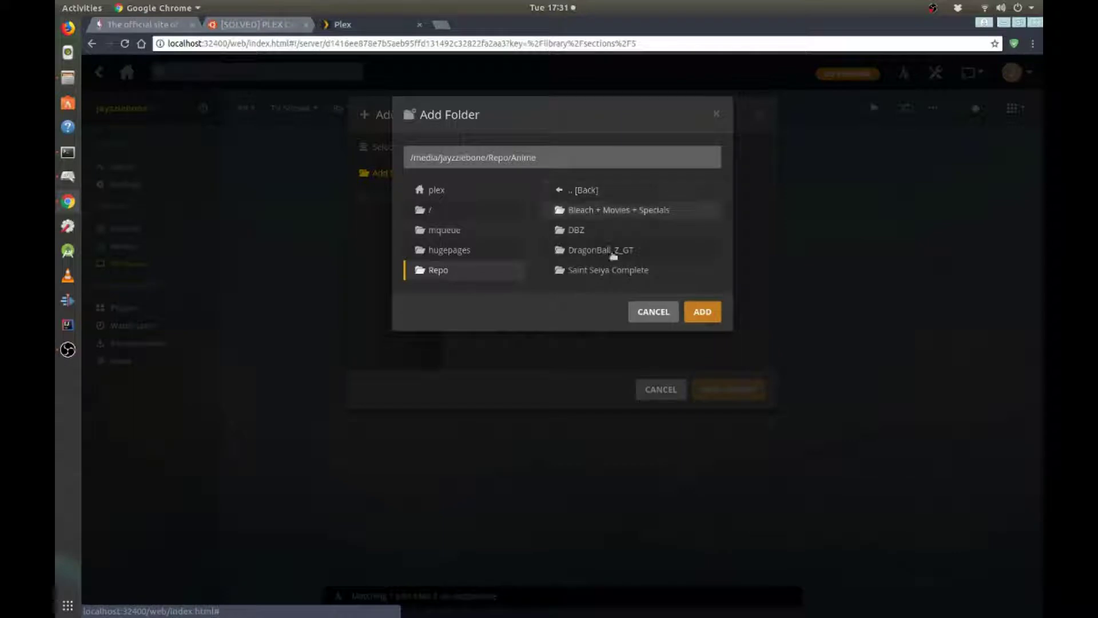
click(702, 311)
click(741, 392)
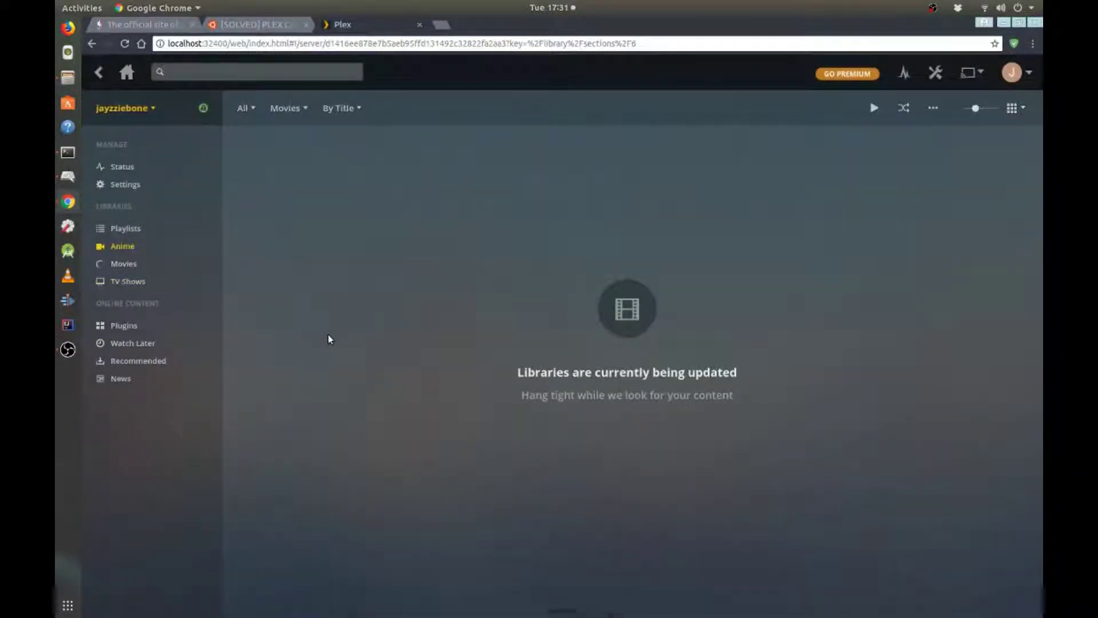
Step: Open the Movies library and let the 22 posters, Ant-Man to Thor: The Dark World, load
click(124, 264)
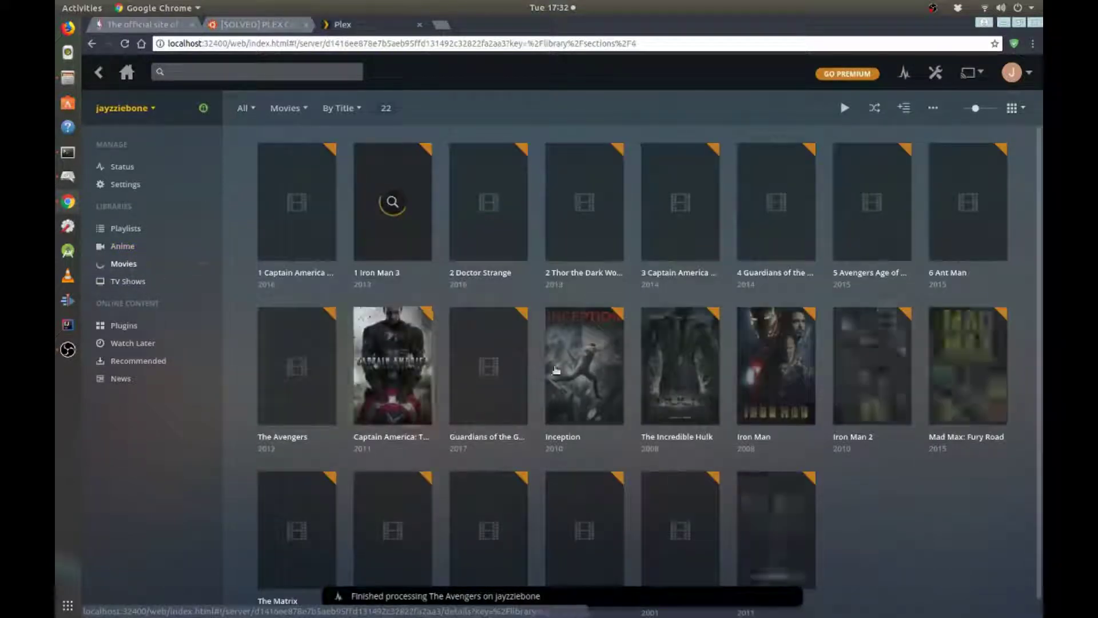
mouse_move(610, 336)
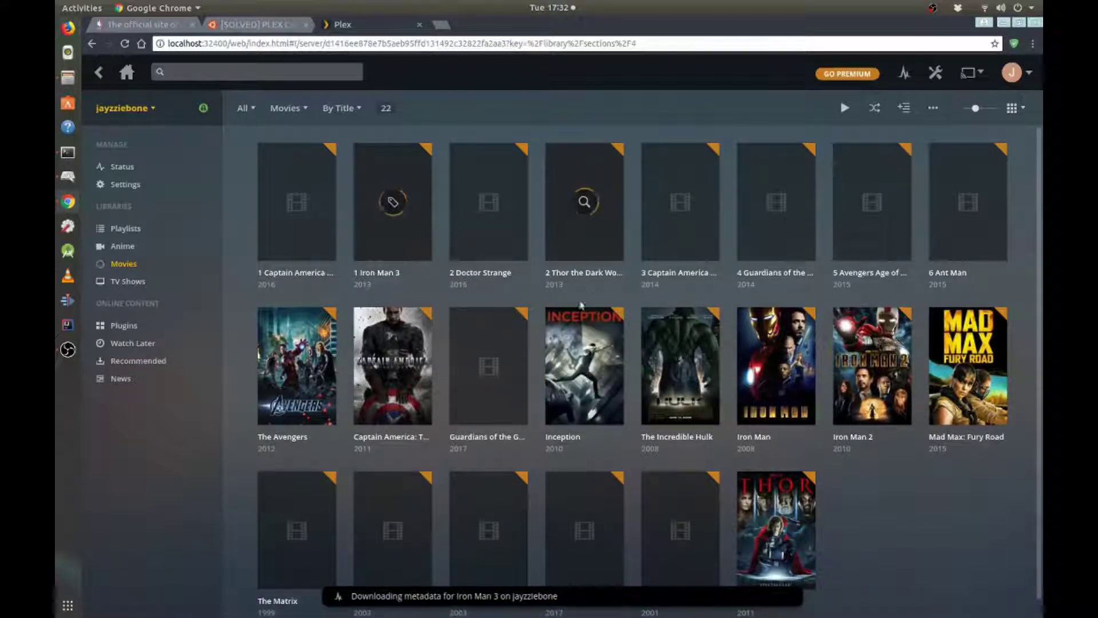
mouse_move(800, 392)
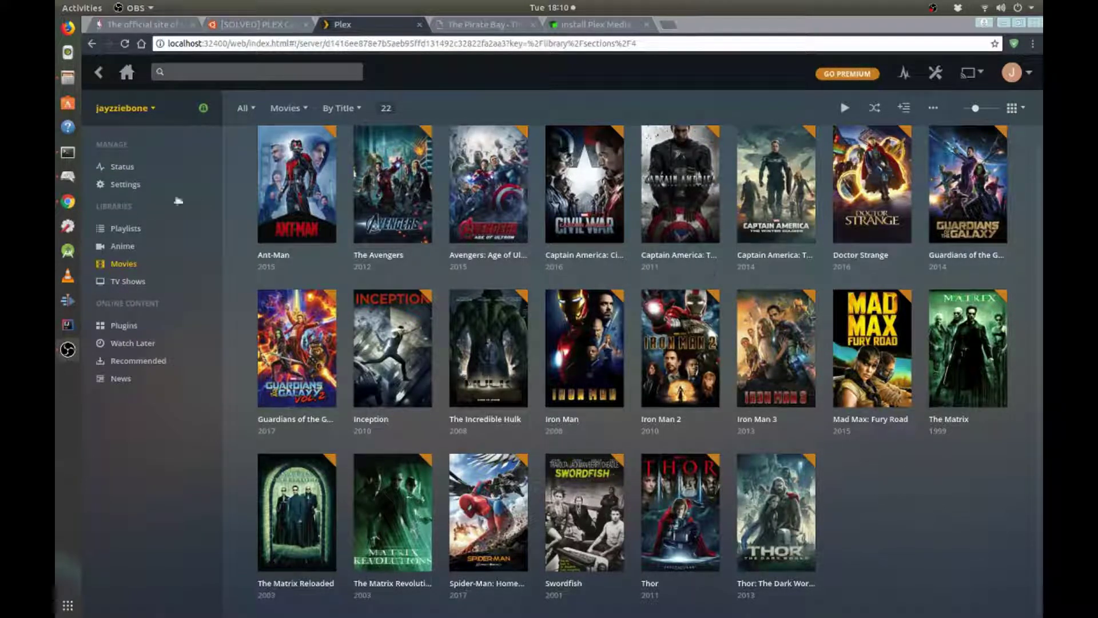
Step: Browse the TV Shows and 1337-item Anime libraries, then move to Plex in the Android TV Apps row
click(133, 282)
click(132, 282)
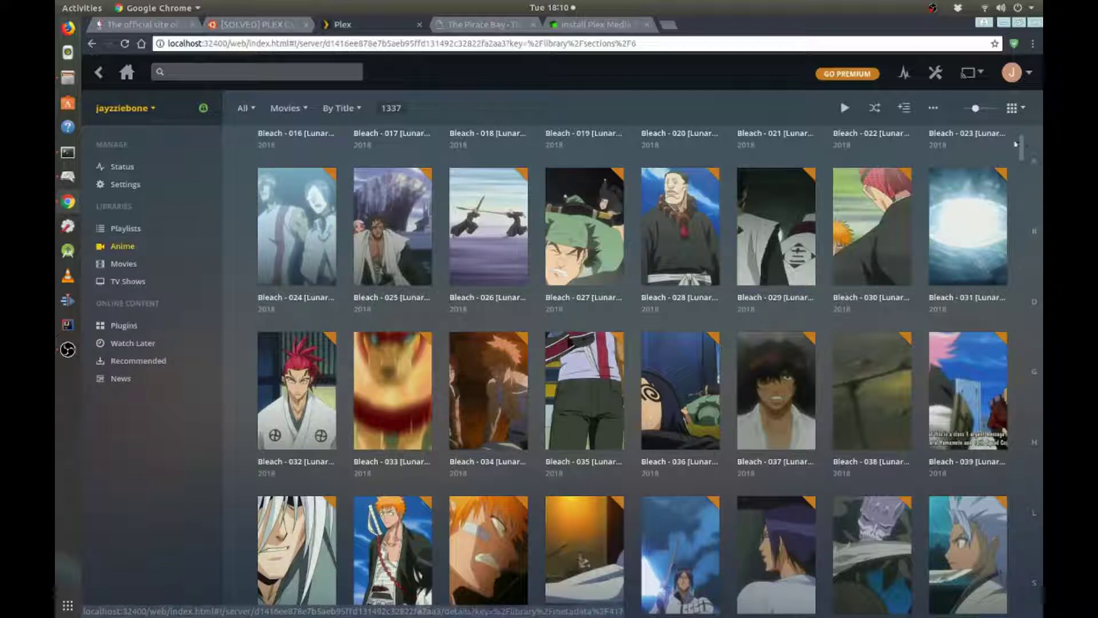
scroll(1024, 140, up, 5)
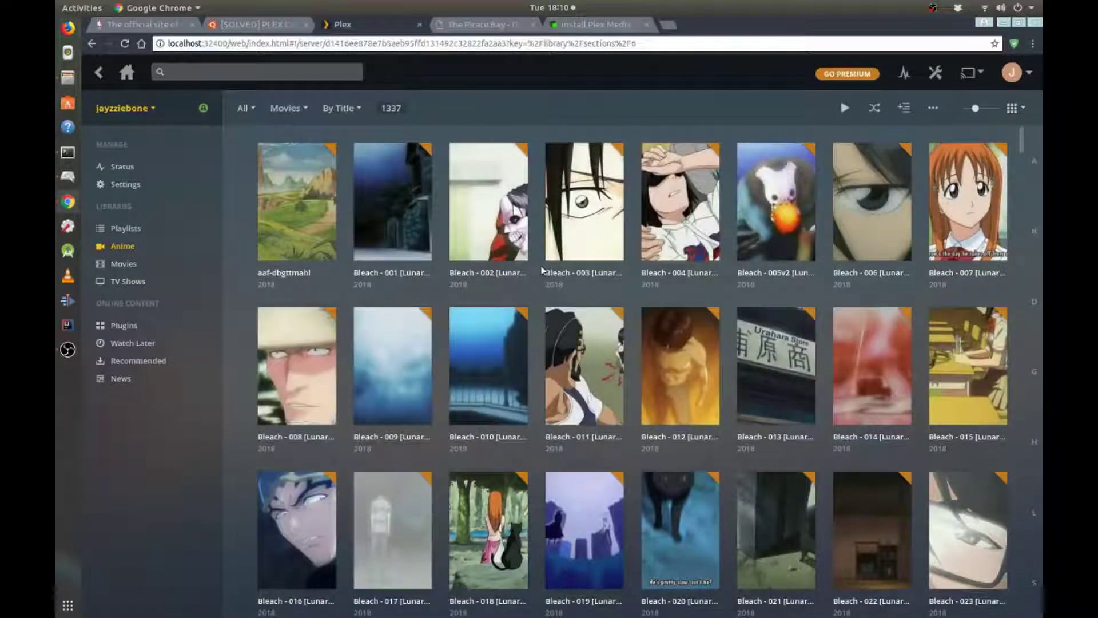
scroll(542, 270, down, 2)
scroll(543, 270, down, 5)
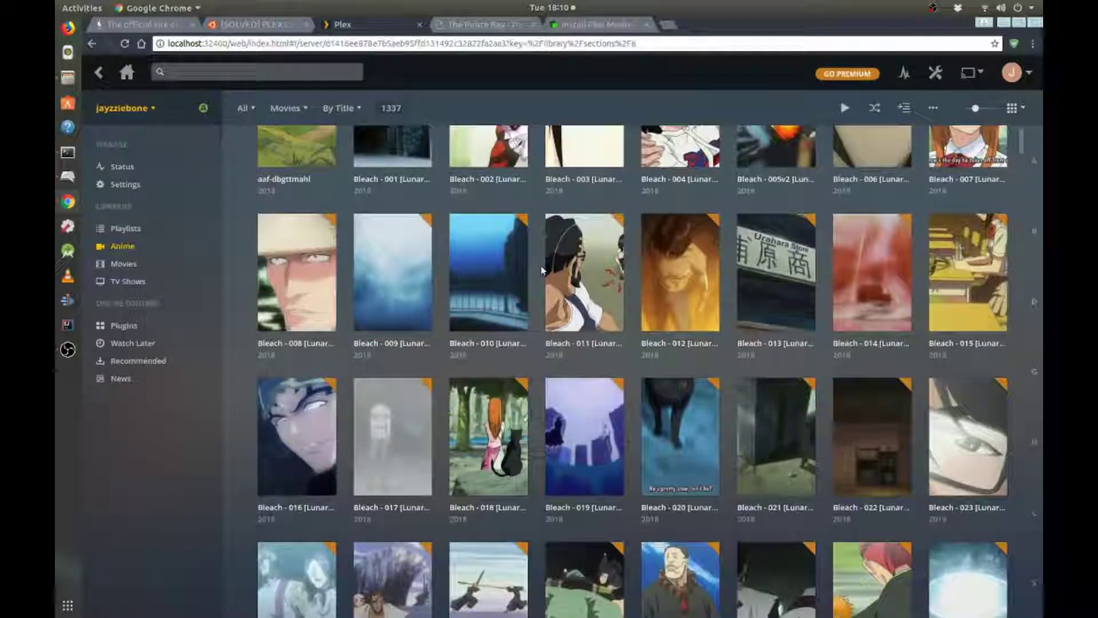
scroll(542, 270, down, 10)
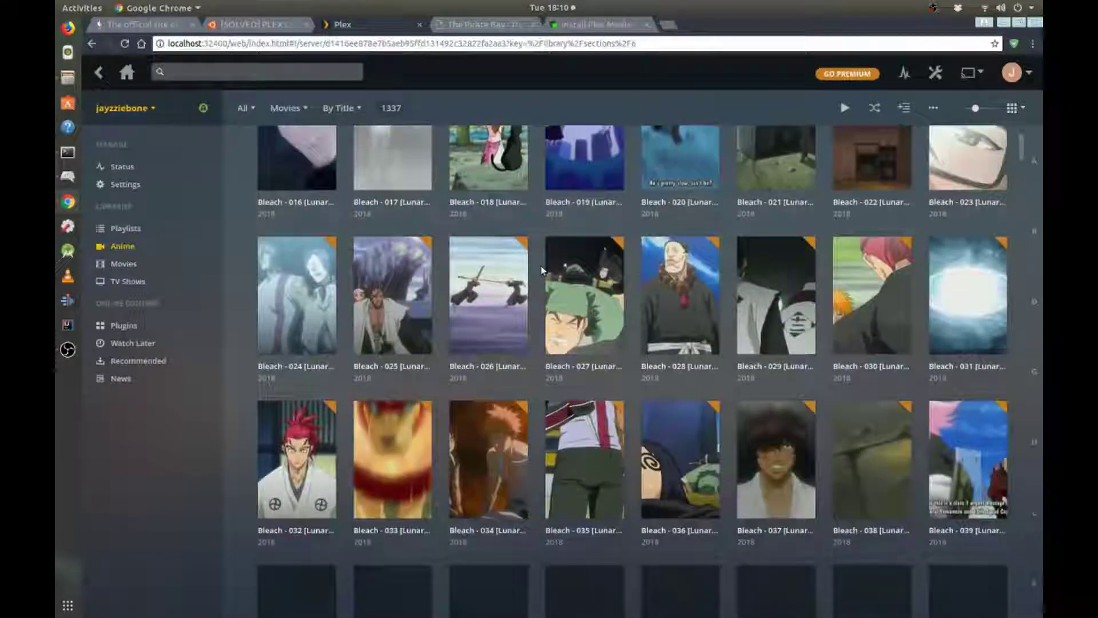
scroll(542, 270, down, 20)
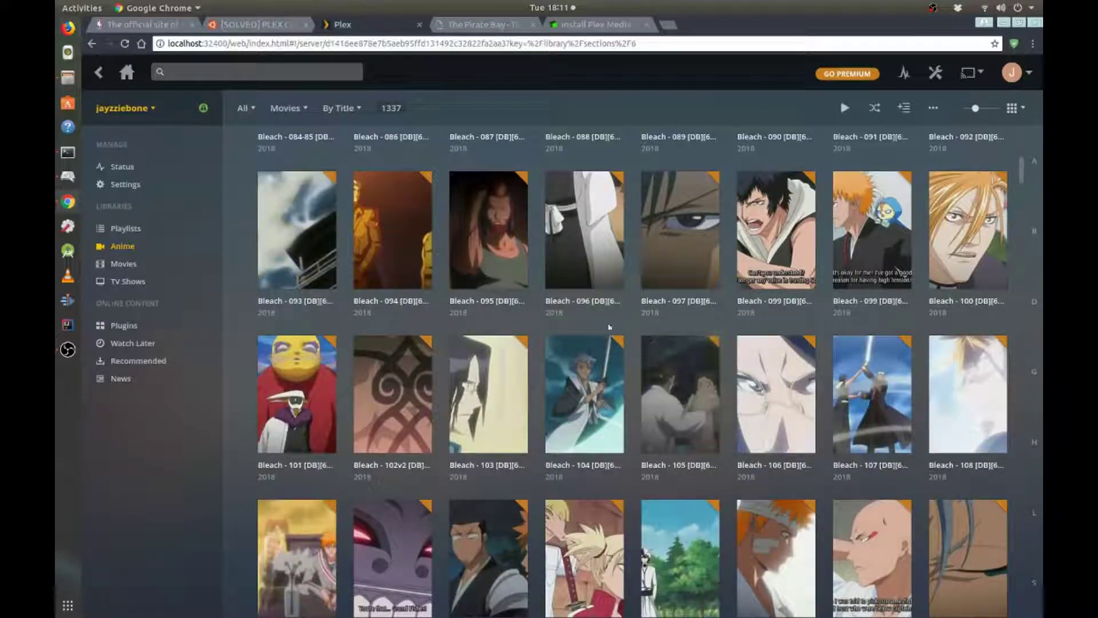
scroll(622, 317, down, 20)
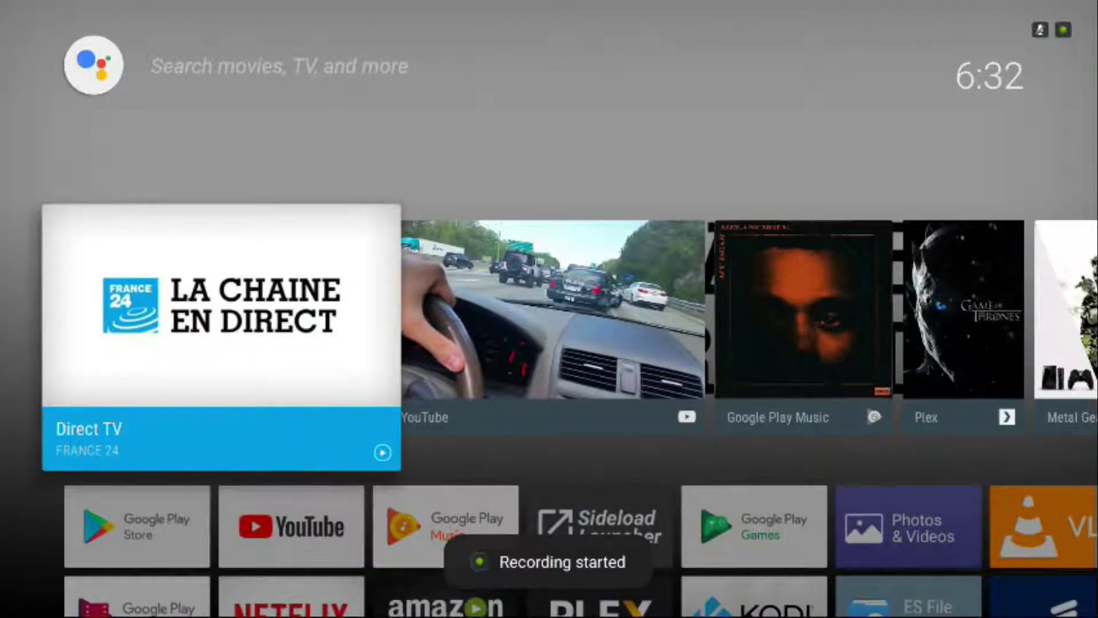
key(Down)
key(Down)
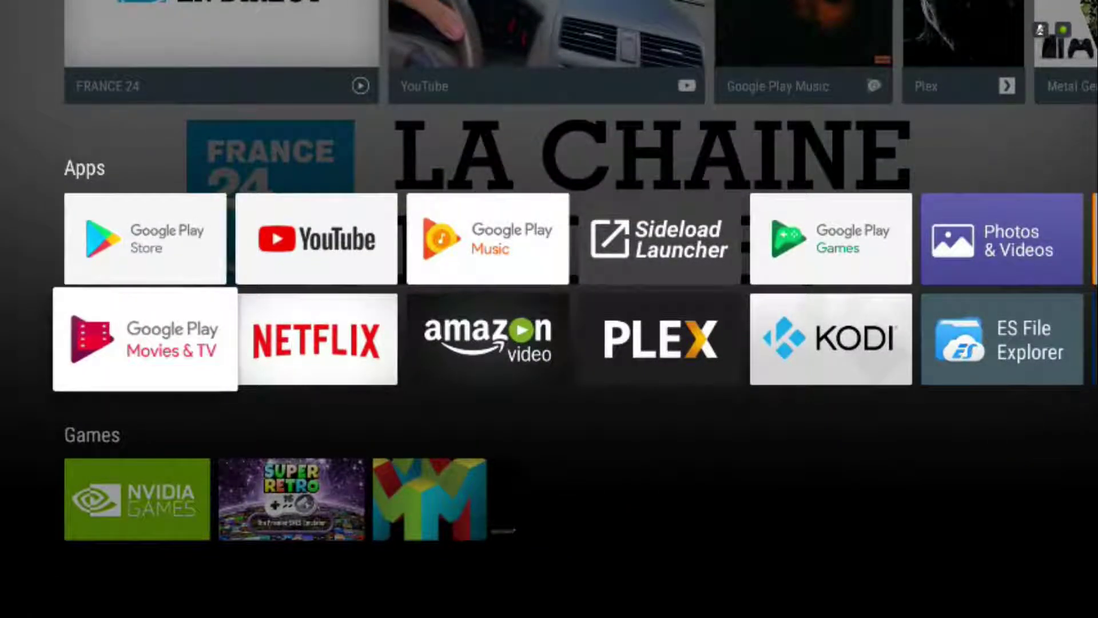
key(Right)
key(Right)
key(Right)
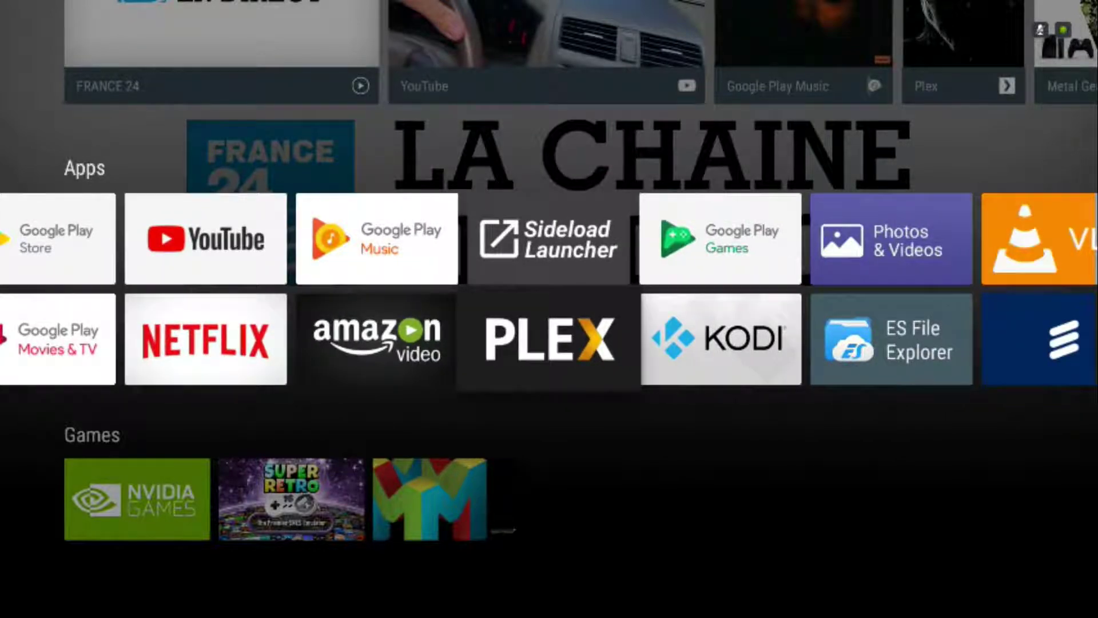
Step: Launch Plex and look over the Recently Added TV and Movies rows before returning to Library
key(Return)
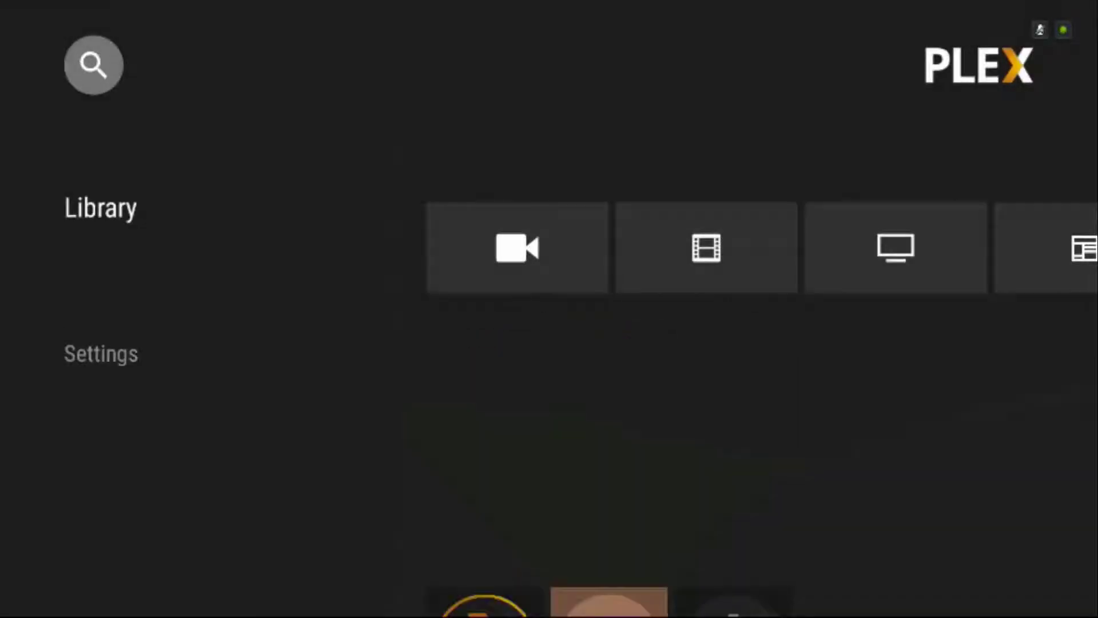
key(Down)
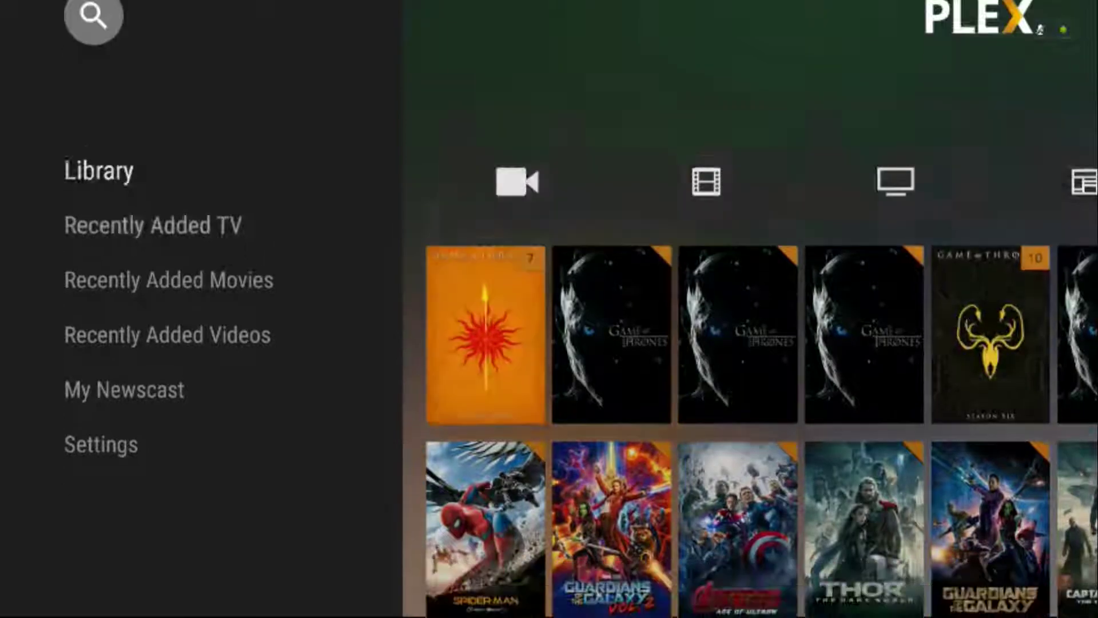
key(Down)
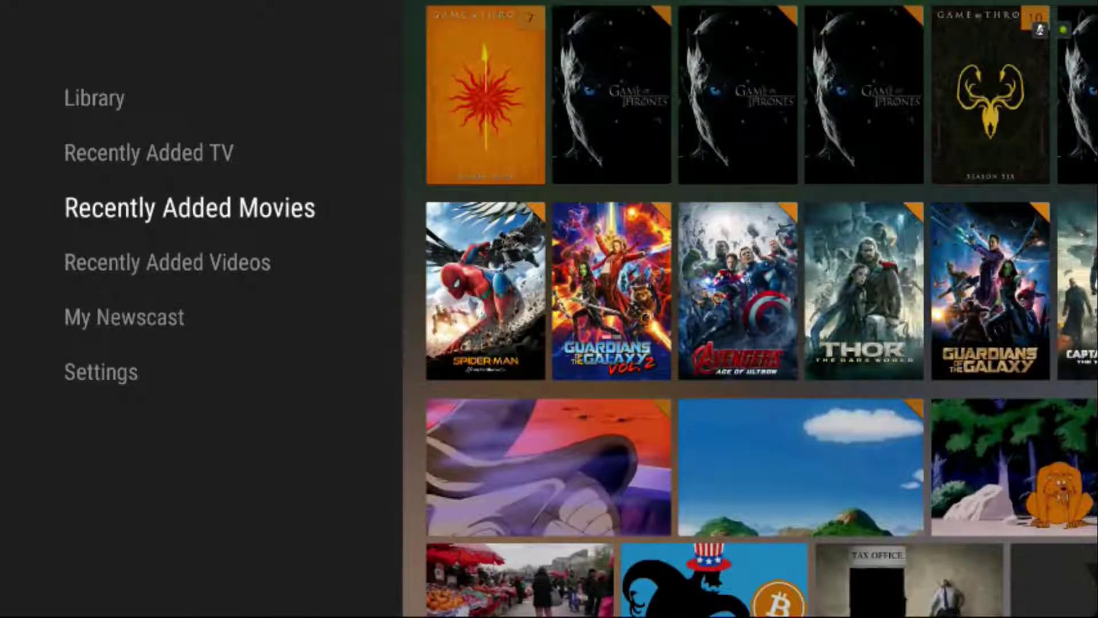
key(Up)
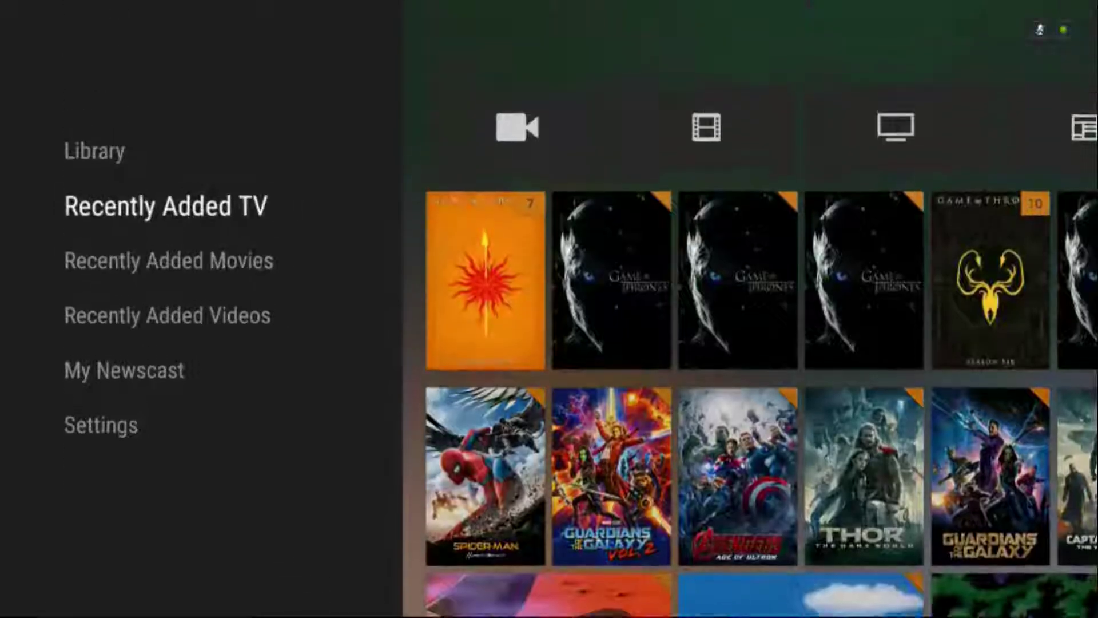
key(Up)
Step: Open the Movies library and highlight the All Movies option
key(Right)
key(Right)
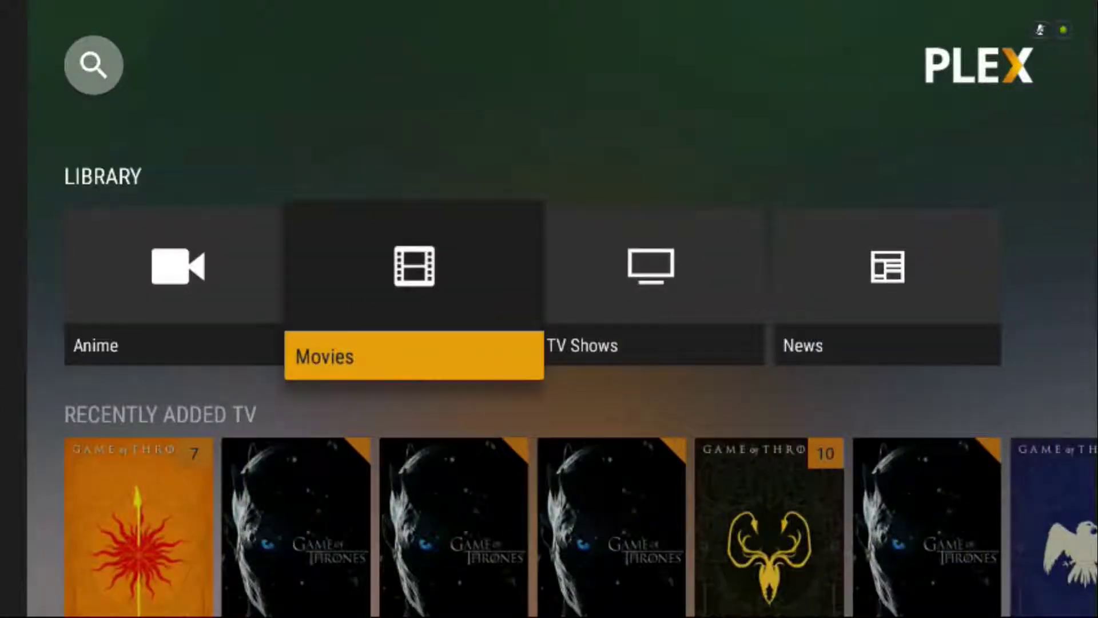
key(Return)
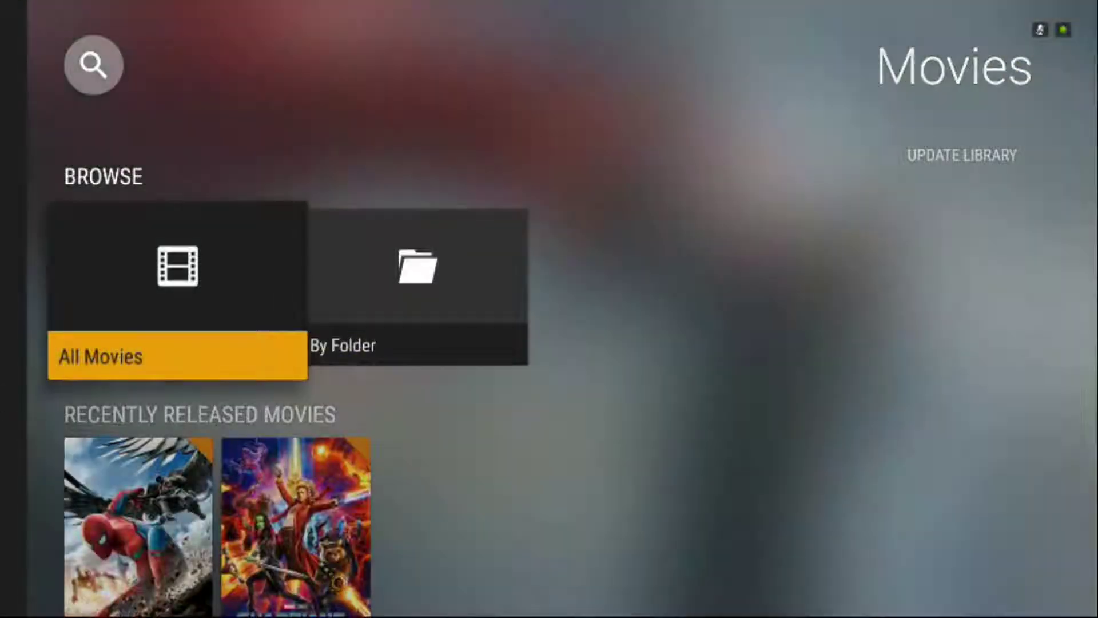
key(Right)
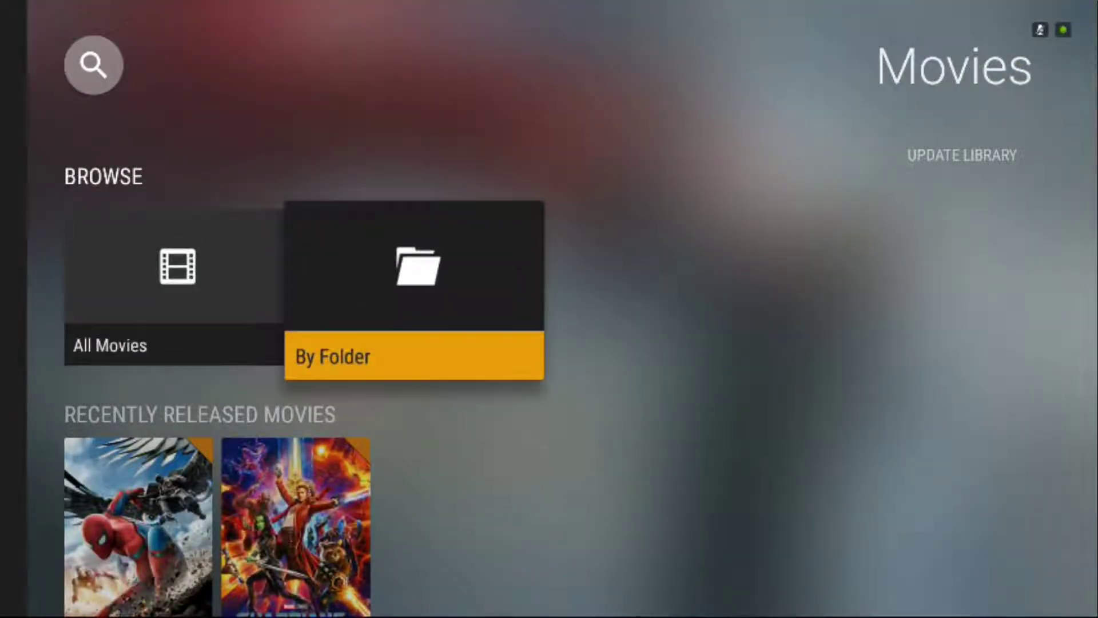
key(Left)
Step: Open All Movies and move through the grid past Doctor Strange and Iron Man 2 to Mad Max: Fury Road
key(Return)
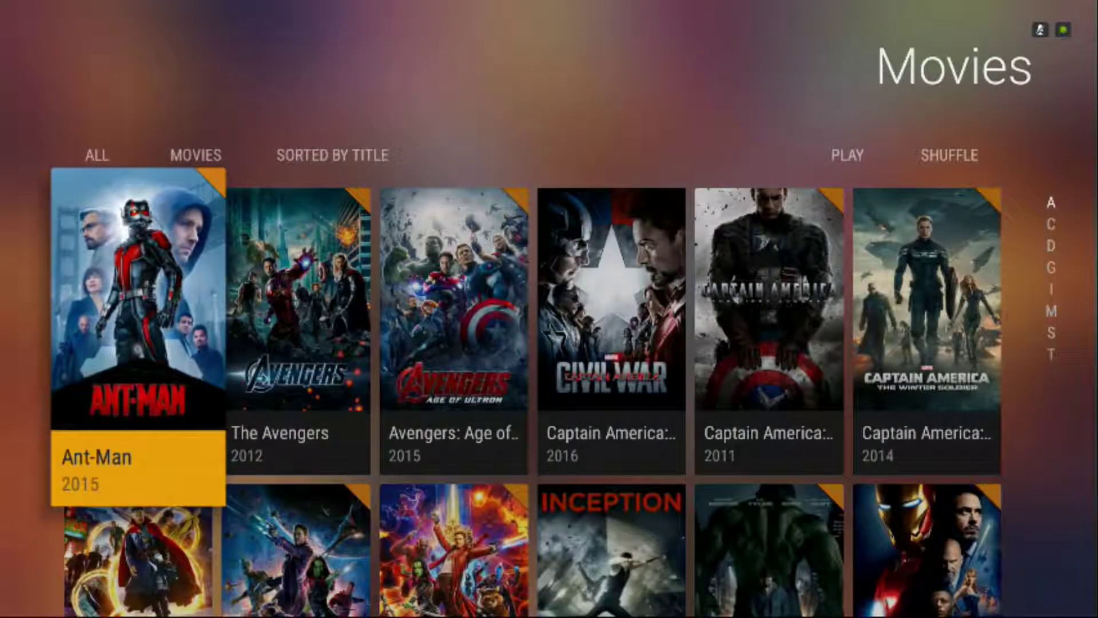
key(Down)
key(Down)
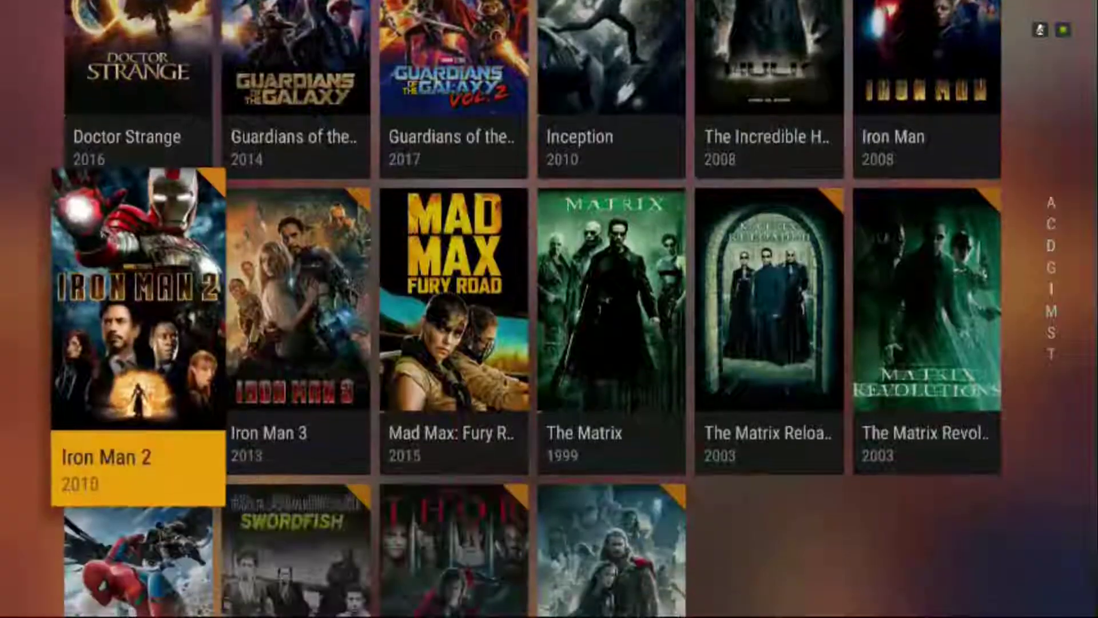
key(Down)
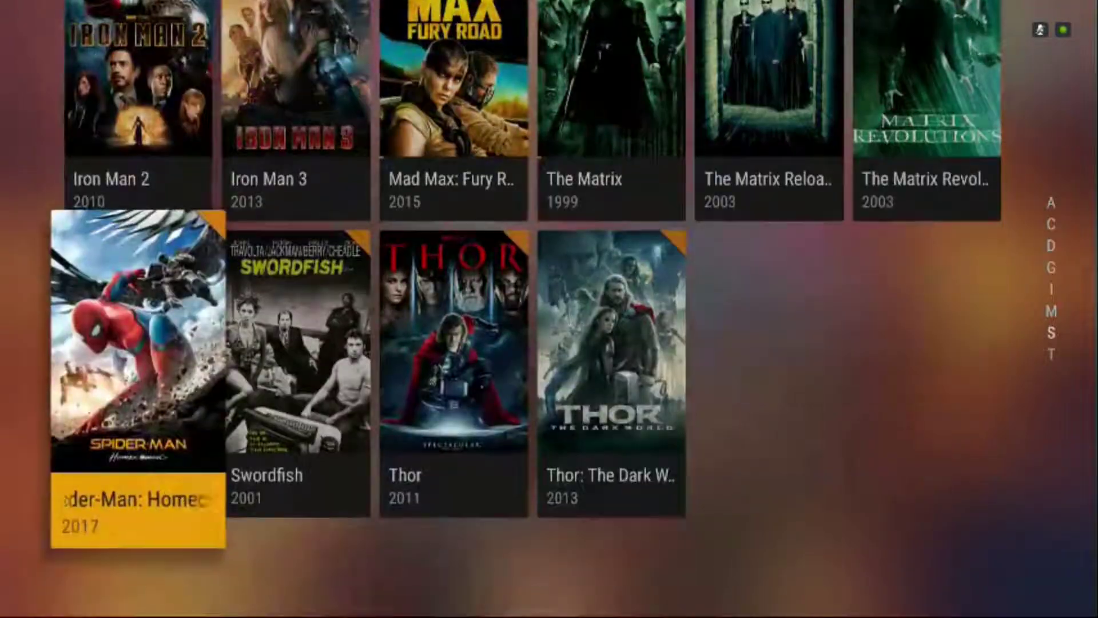
key(Right)
key(Right)
key(Up)
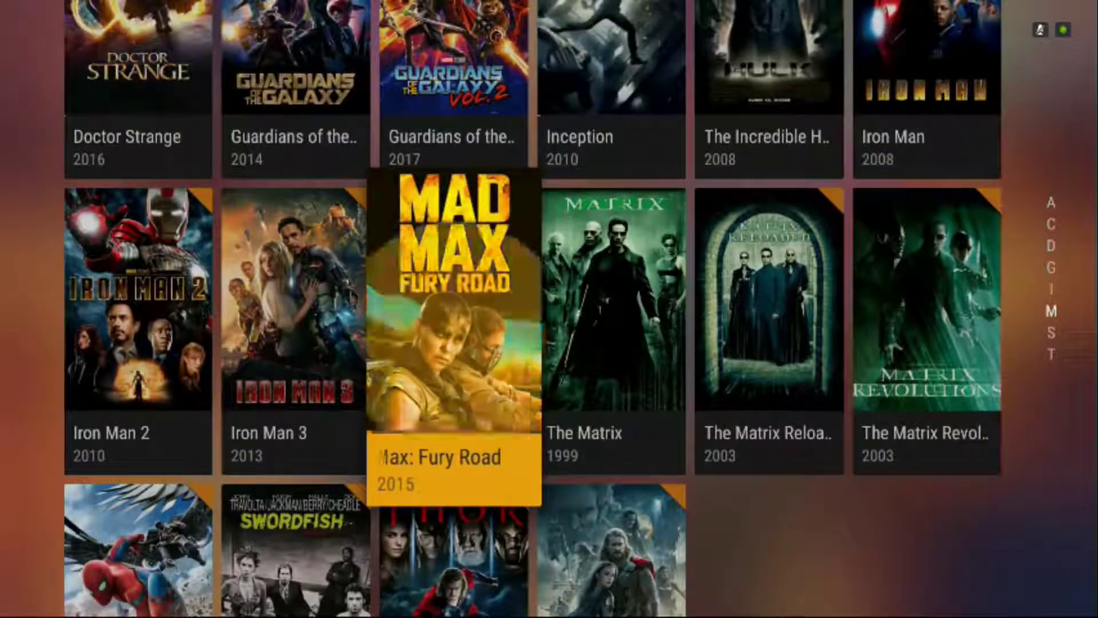
Step: Open Mad Max: Fury Road's details and look over its reviews and related movies
key(Return)
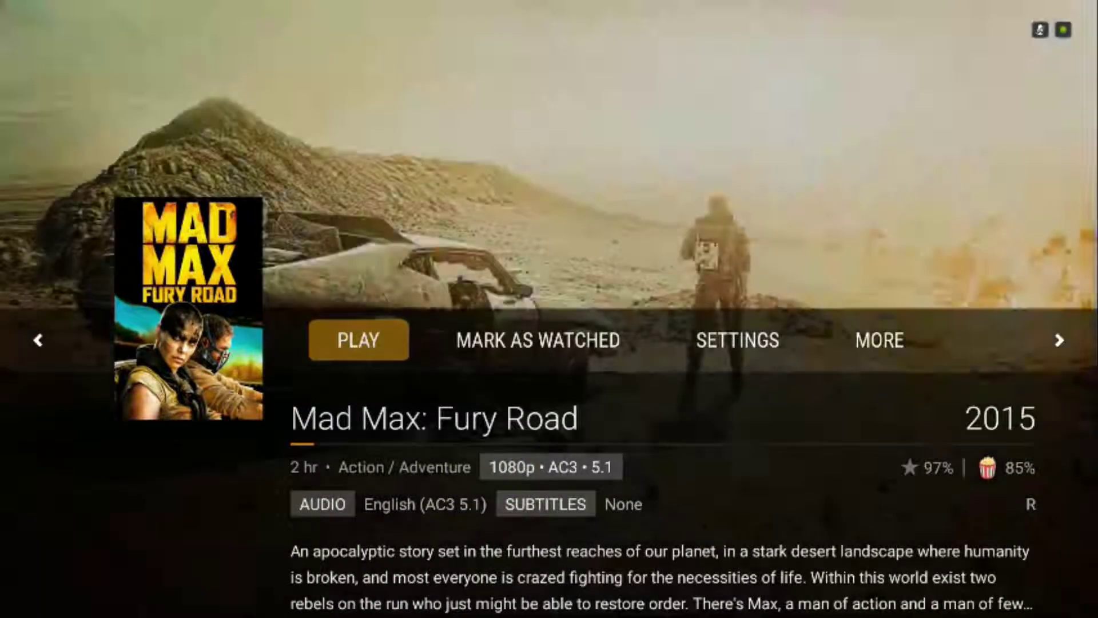
key(Down)
key(Down)
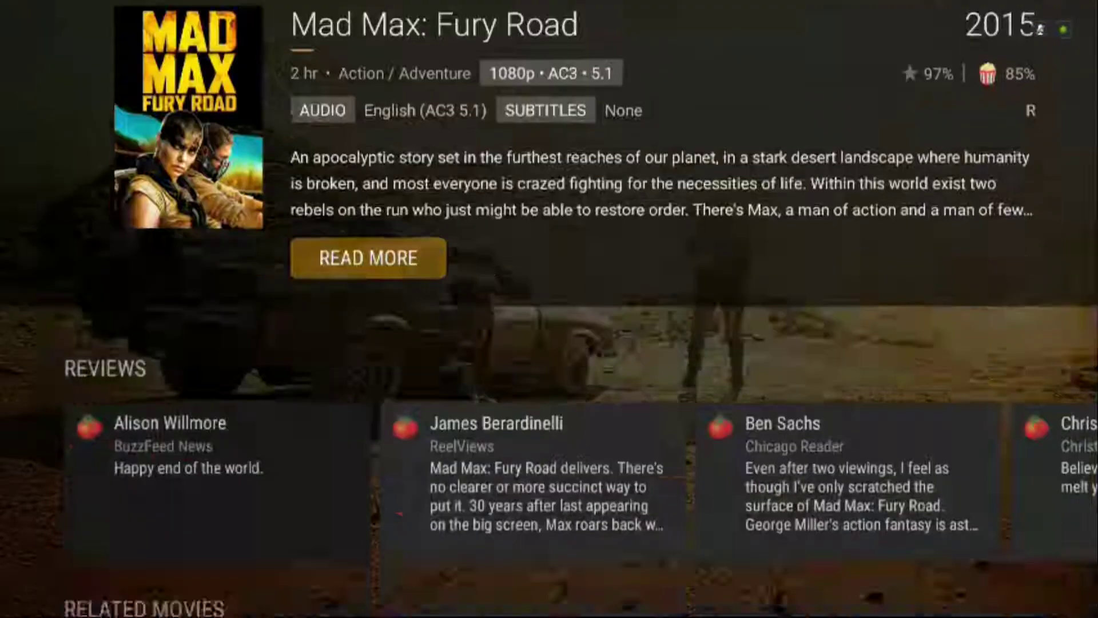
key(Down)
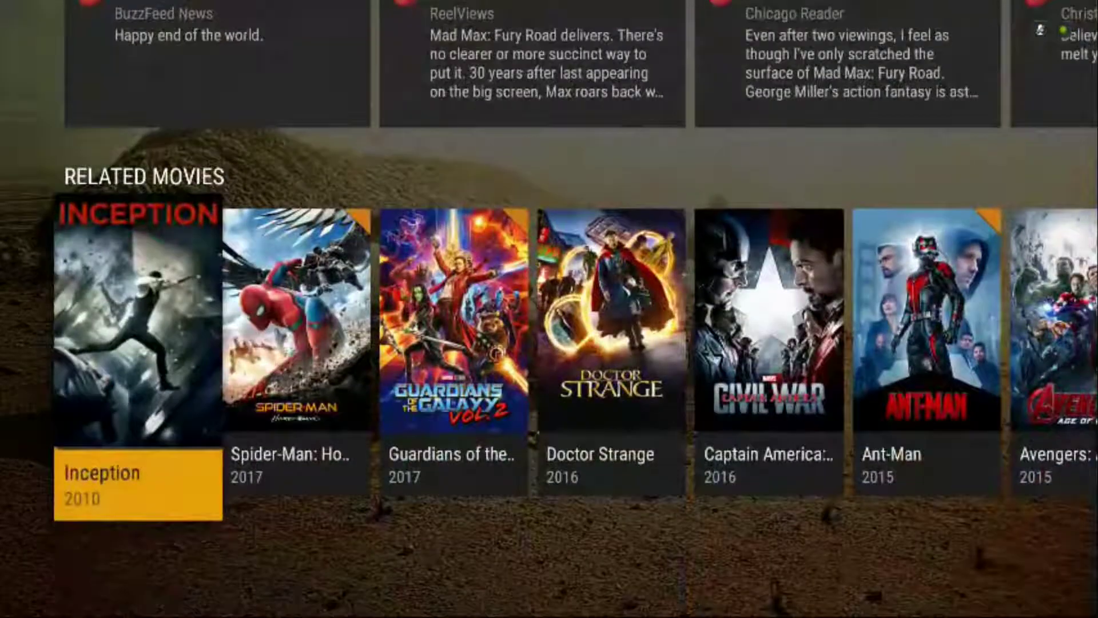
key(Up)
key(Up)
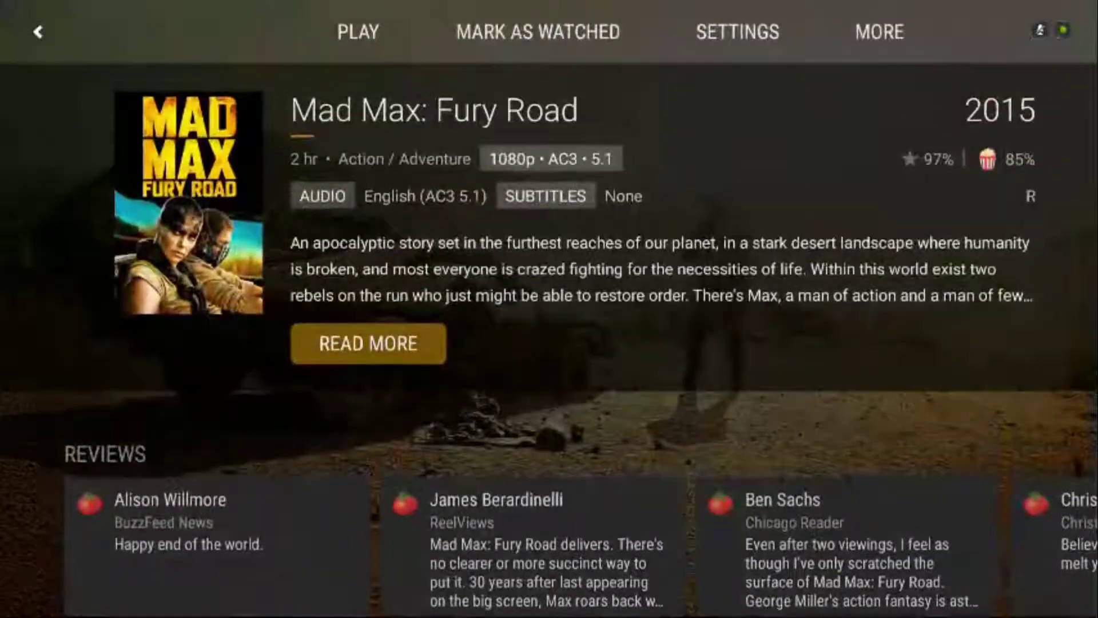
key(Up)
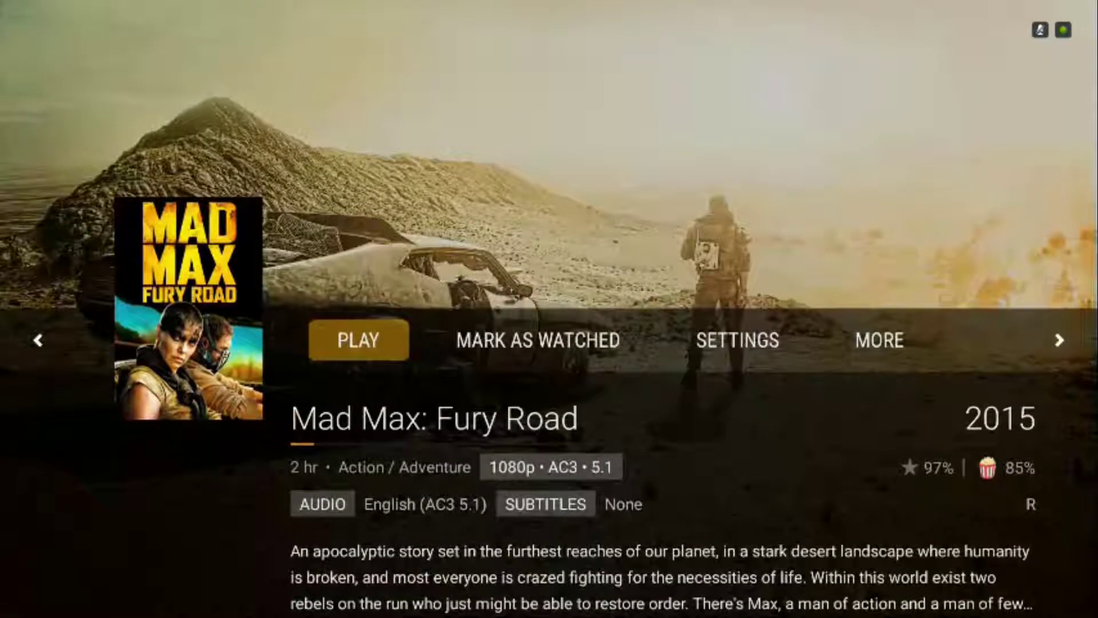
key(Right)
key(Left)
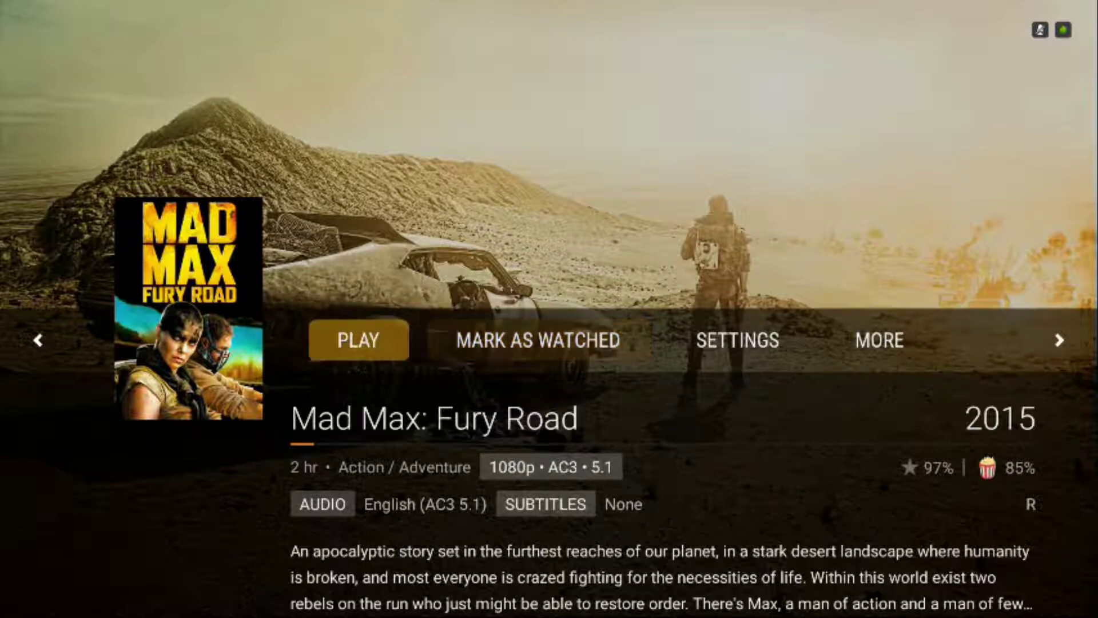
Step: Check the movie's audio and subtitle settings and the MORE queue and playlist options without changing anything
key(Right)
key(Right)
key(Return)
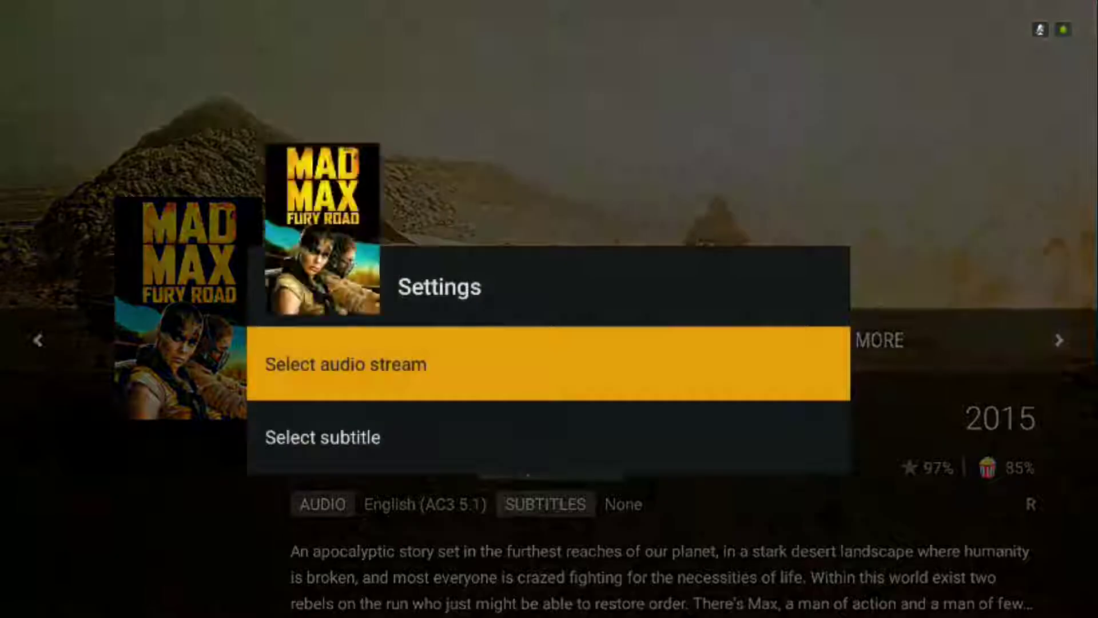
key(Escape)
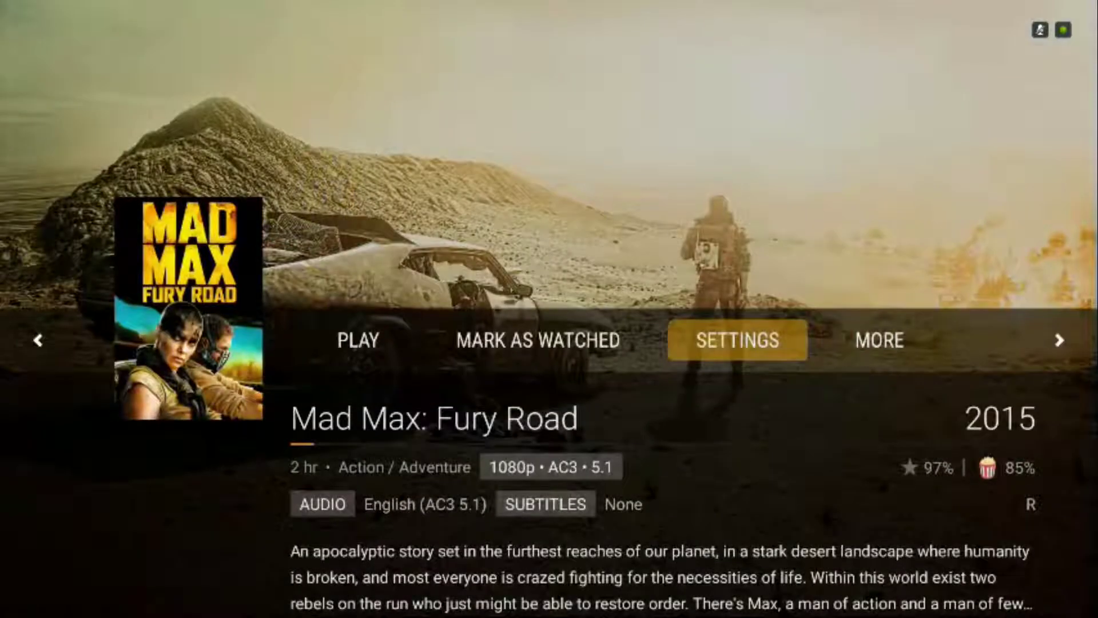
key(Right)
key(Return)
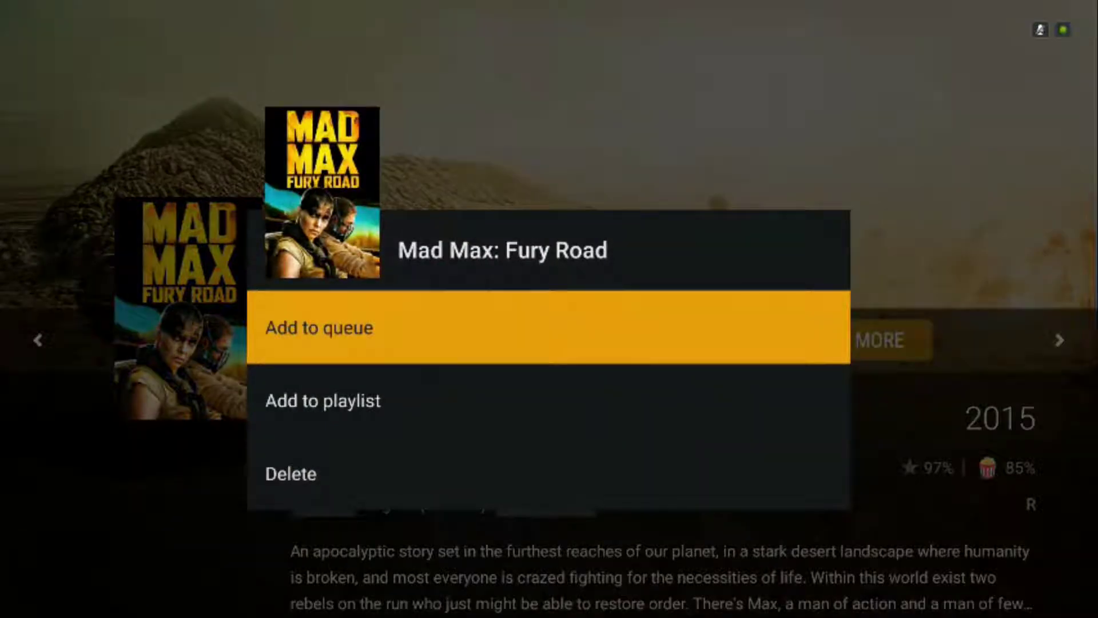
key(Down)
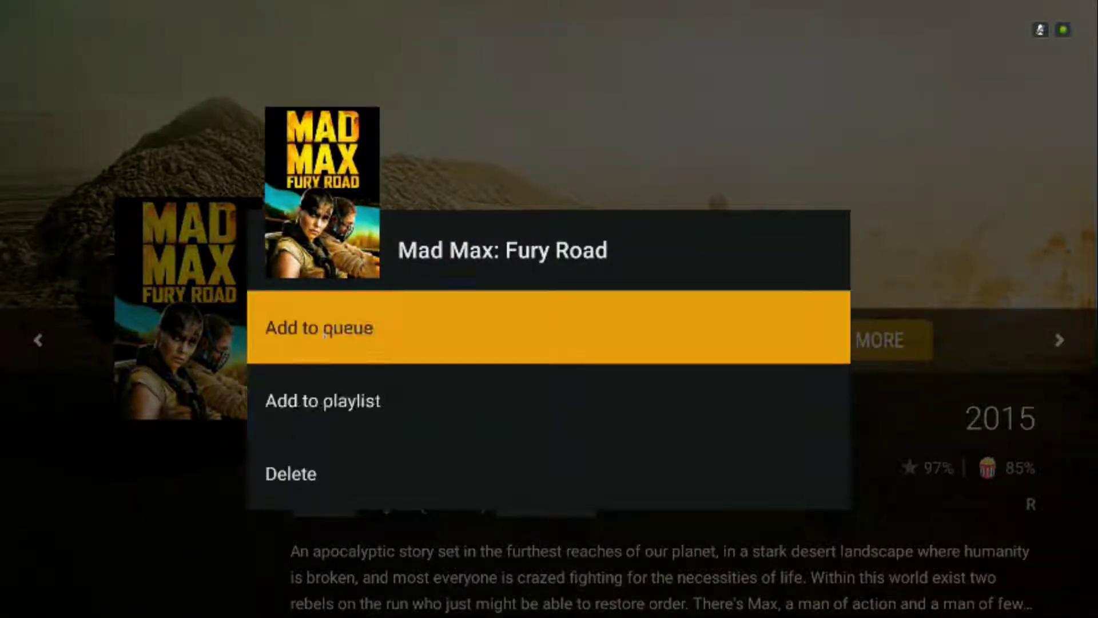
key(Return)
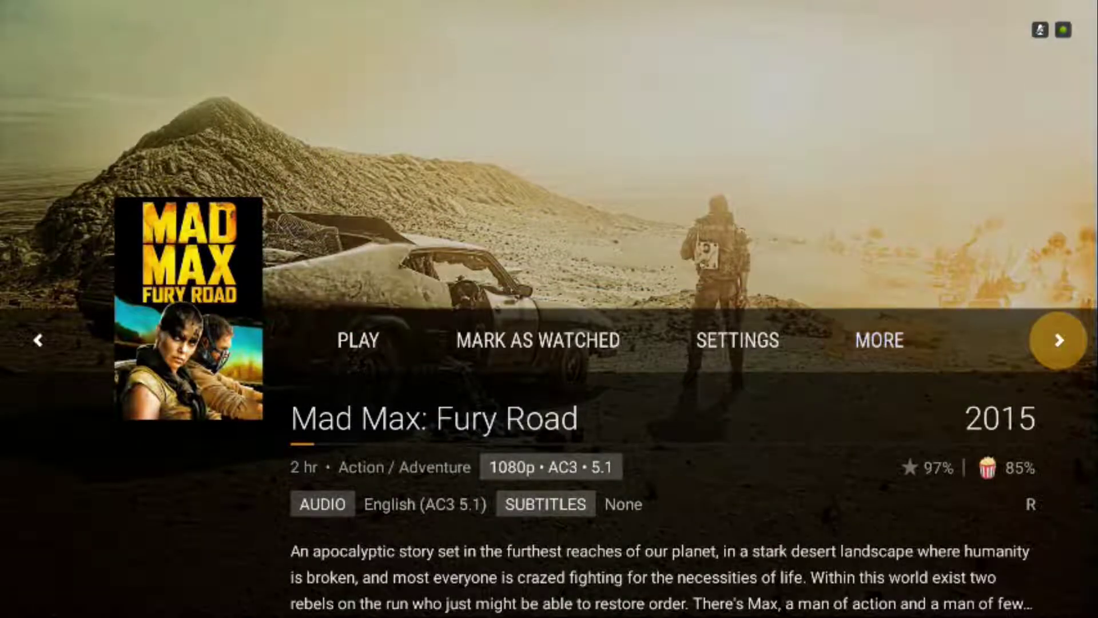
Step: Step over to The Matrix and come back to the Mad Max: Fury Road details
key(Return)
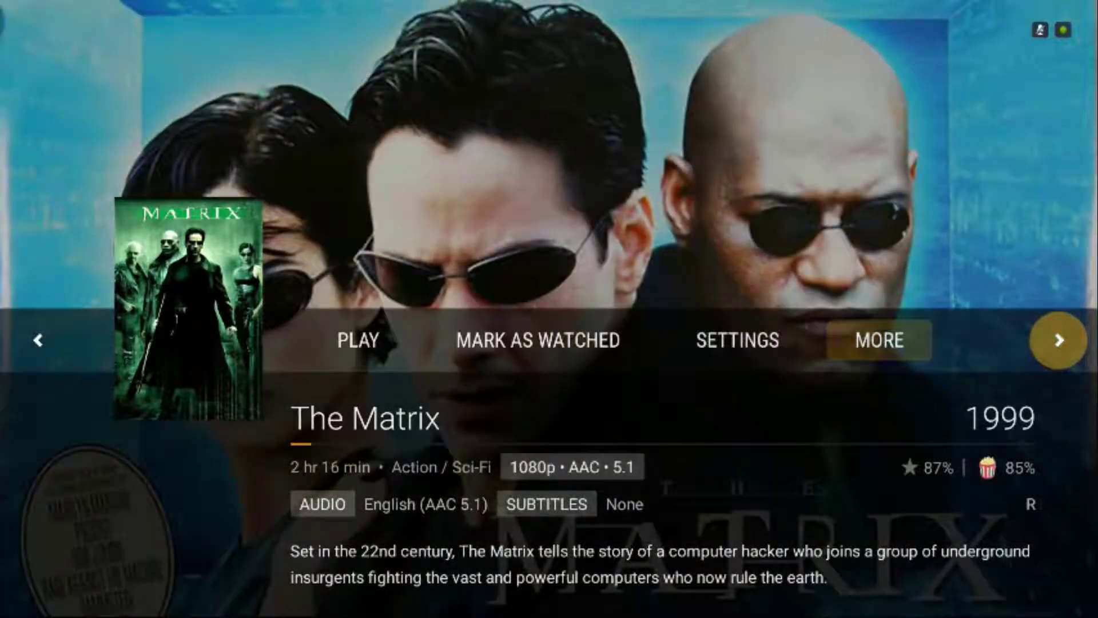
key(Left)
key(Left)
key(Left)
key(Left)
key(Return)
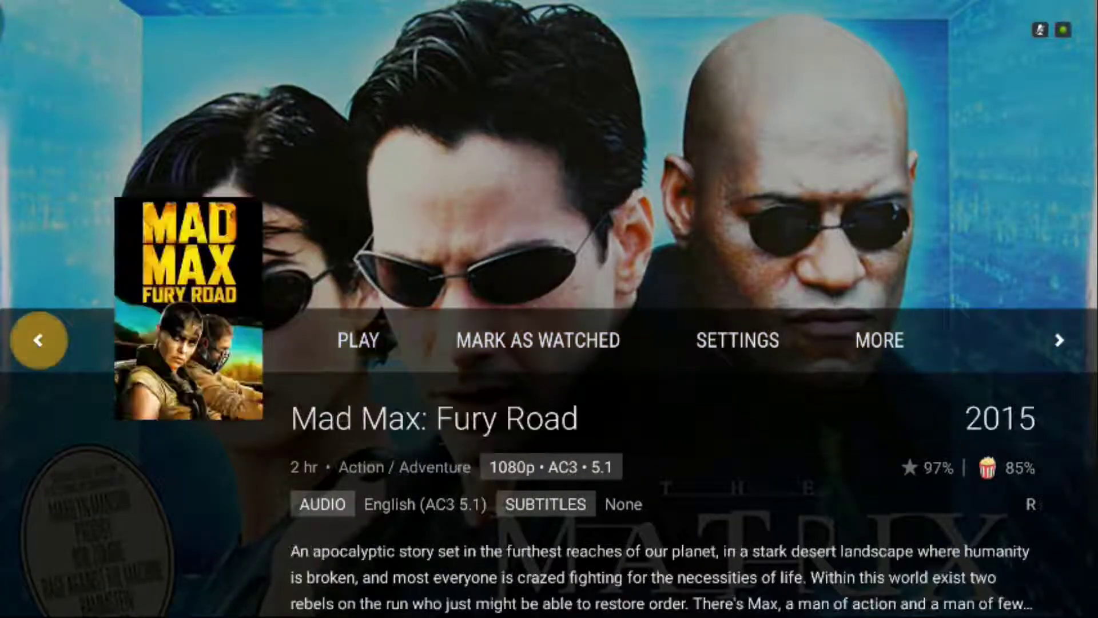
key(Down)
key(Up)
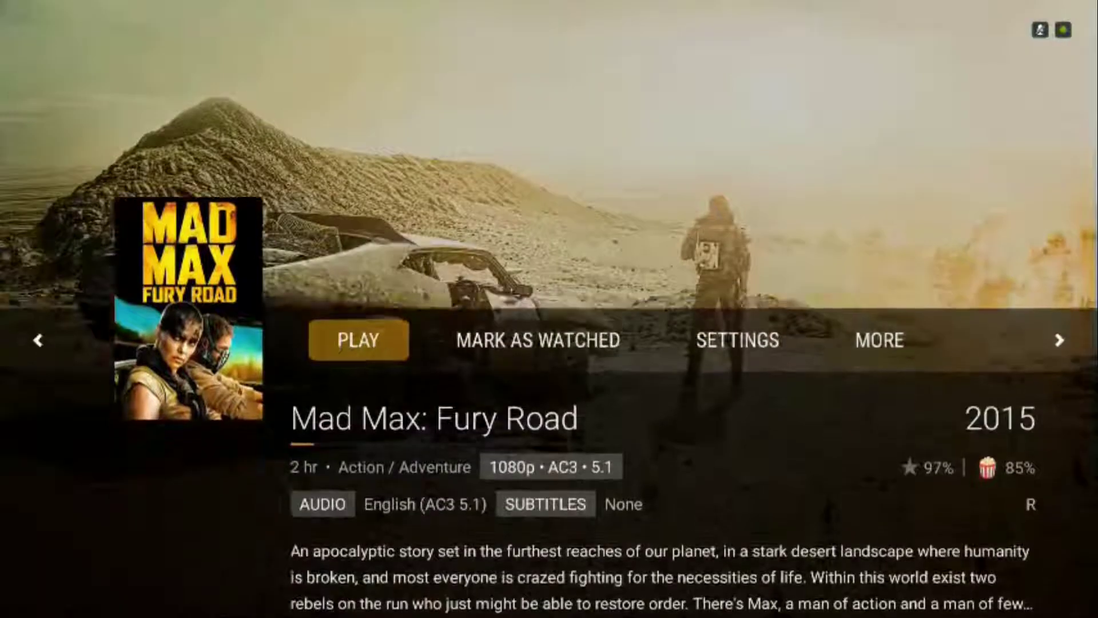
Step: Play Mad Max: Fury Road from the beginning instead of resuming from 3:51
key(Return)
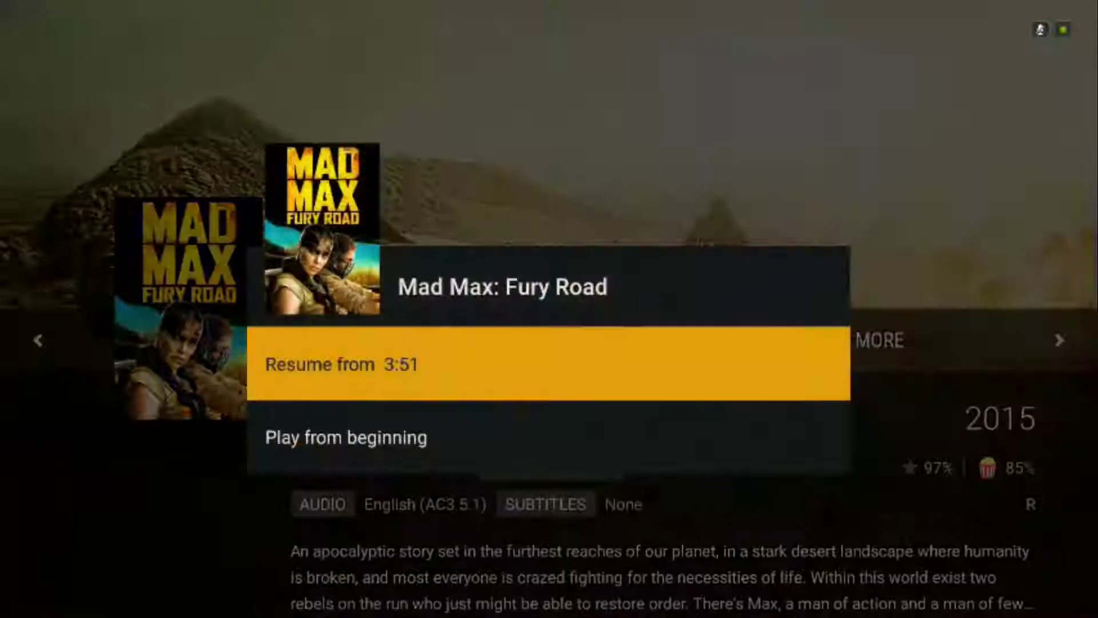
key(Down)
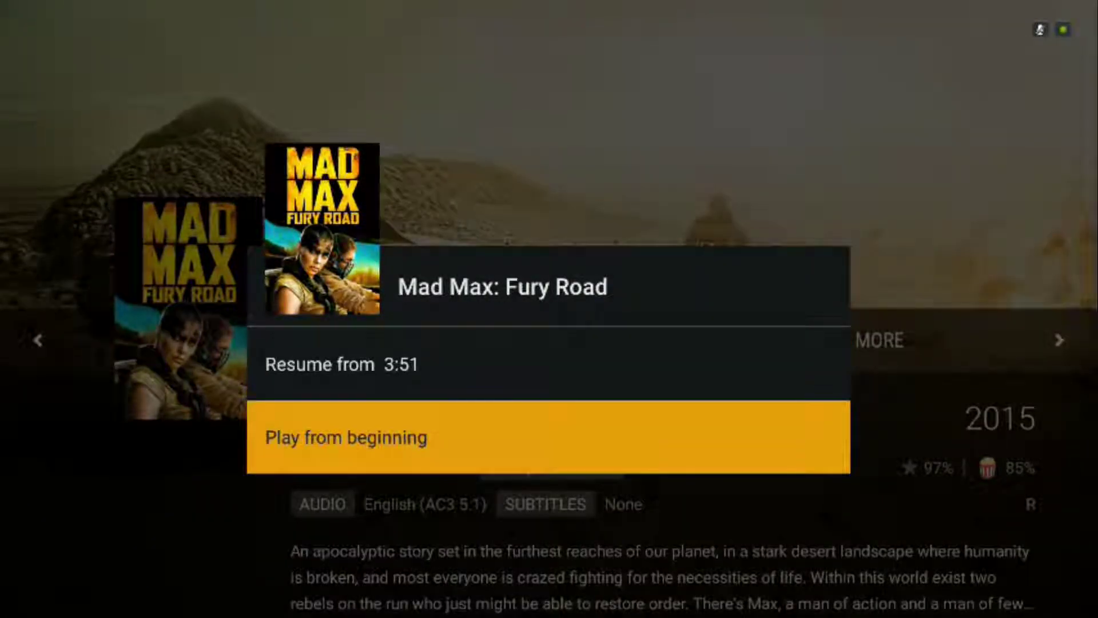
key(Return)
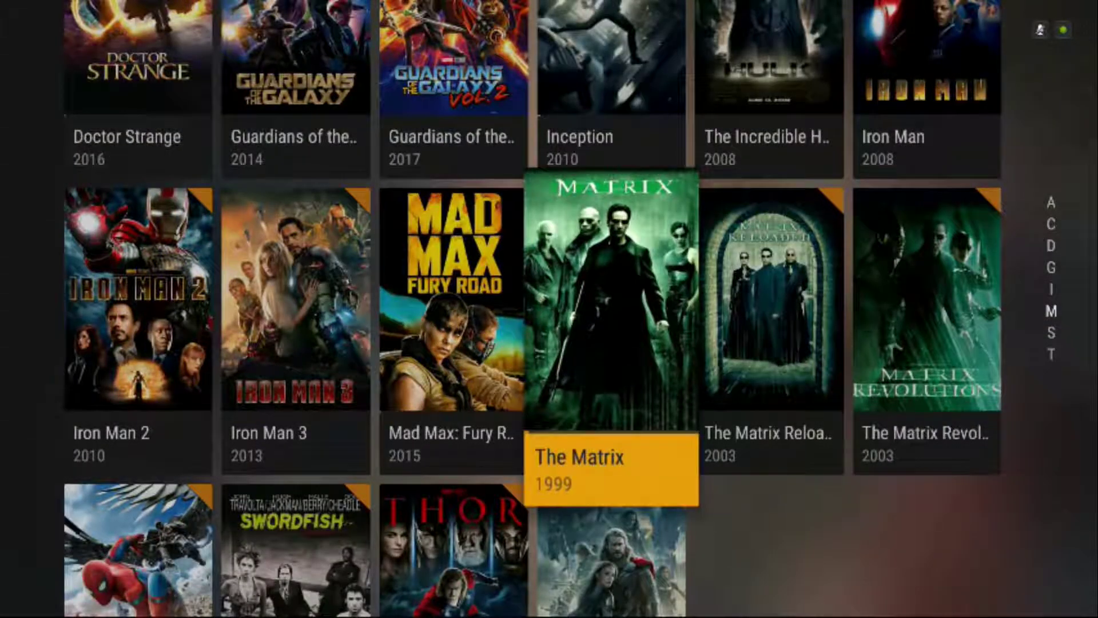
Step: Back out to the library home, look through the sidebar sections, and exit Plex to the Android TV home
key(Up)
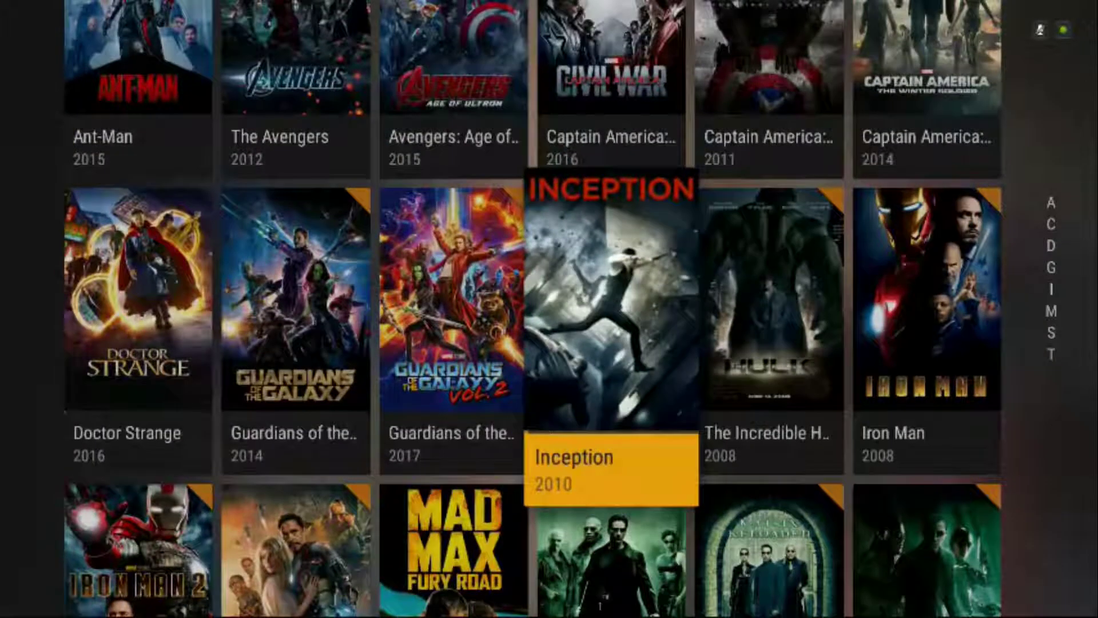
key(Escape)
key(Escape)
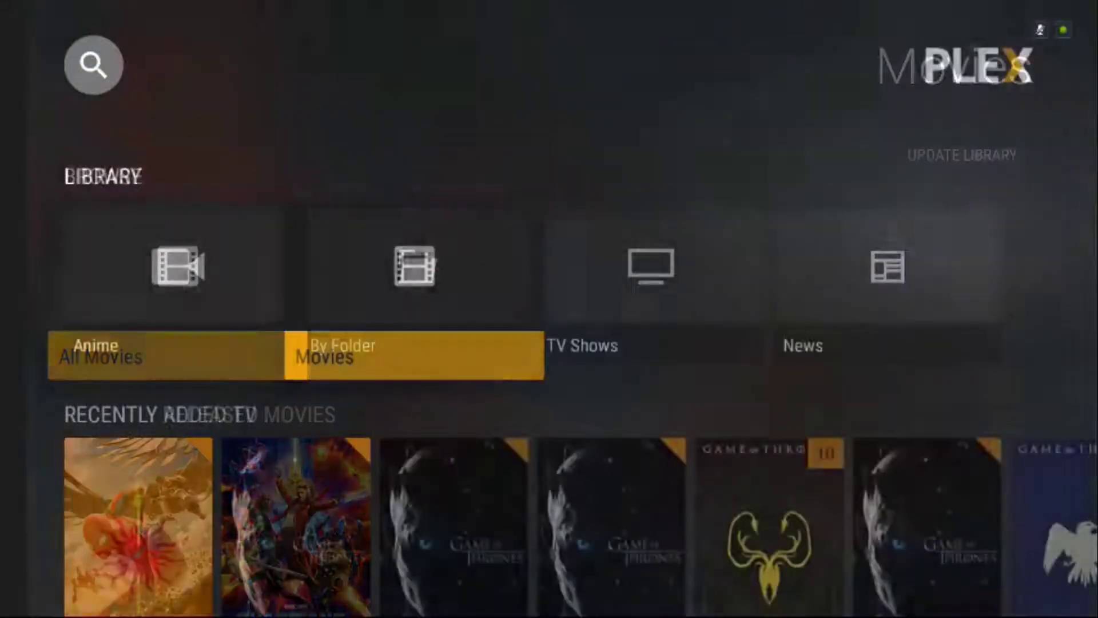
key(Escape)
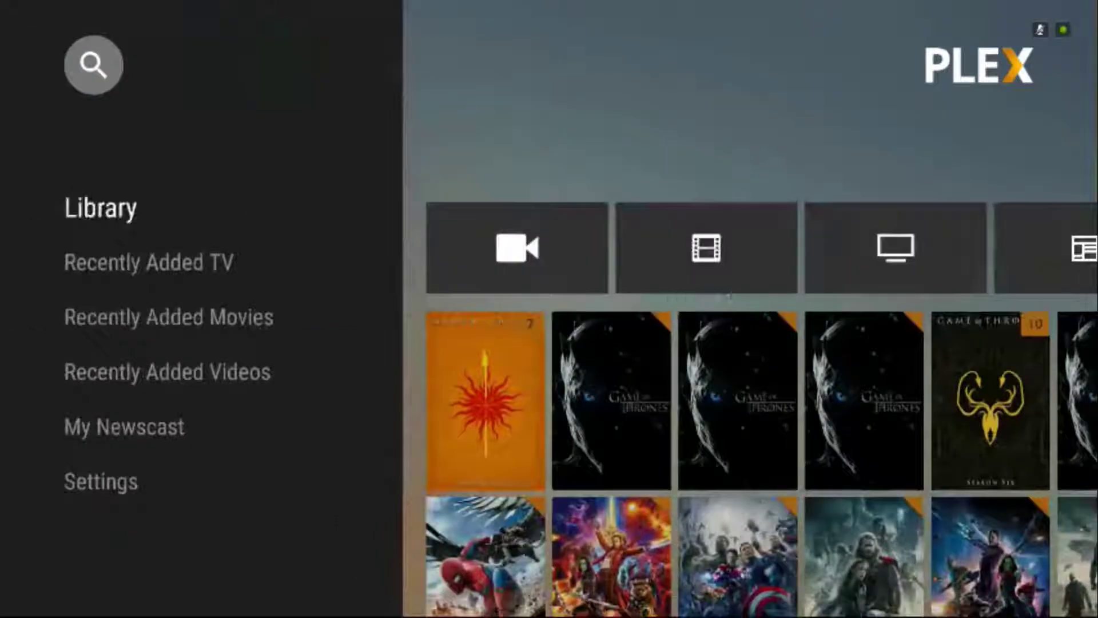
key(Down)
key(Down)
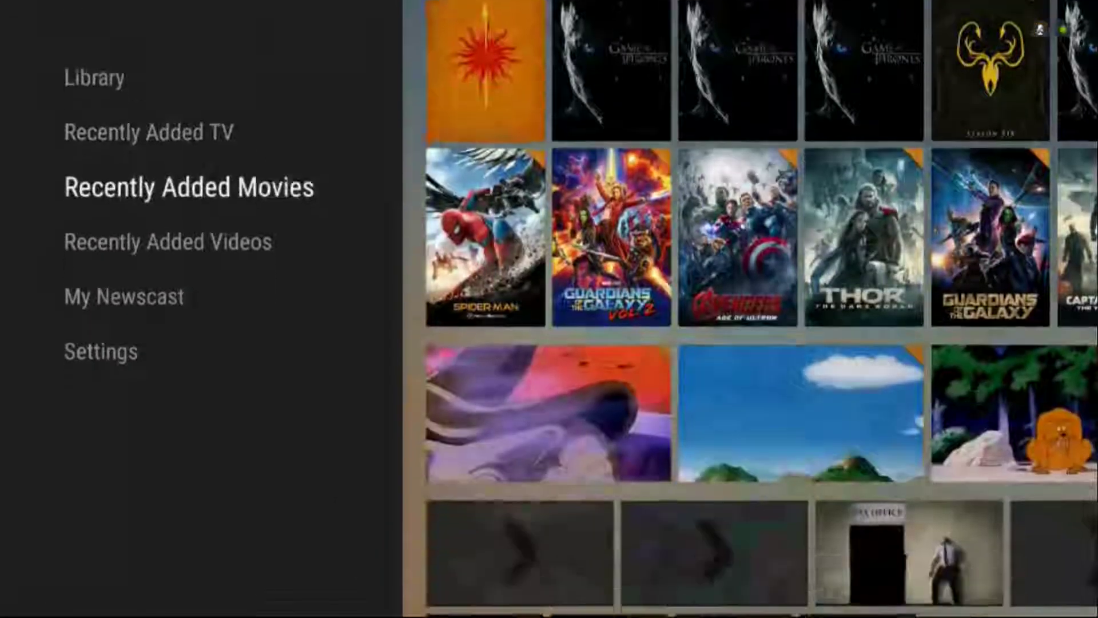
key(Down)
key(Down)
key(Down)
key(Escape)
key(Escape)
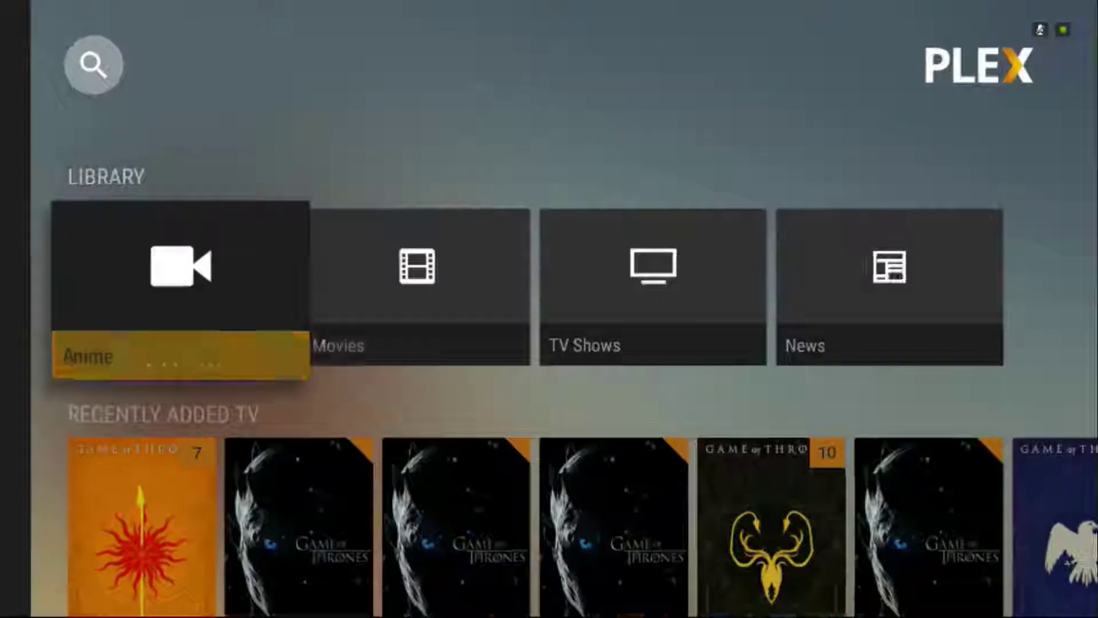
key(Escape)
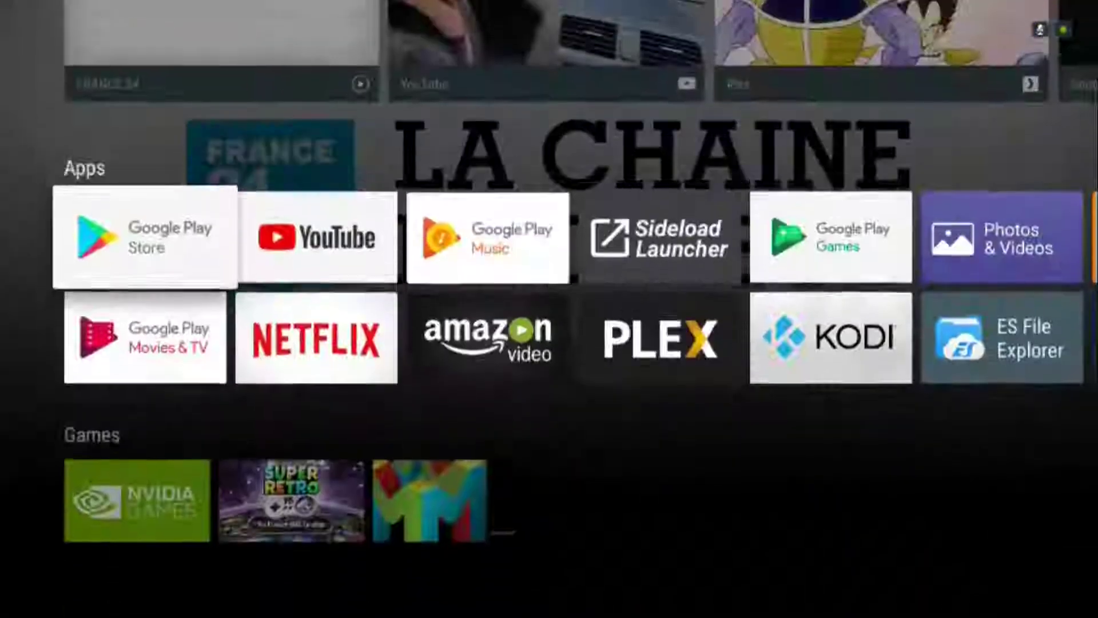